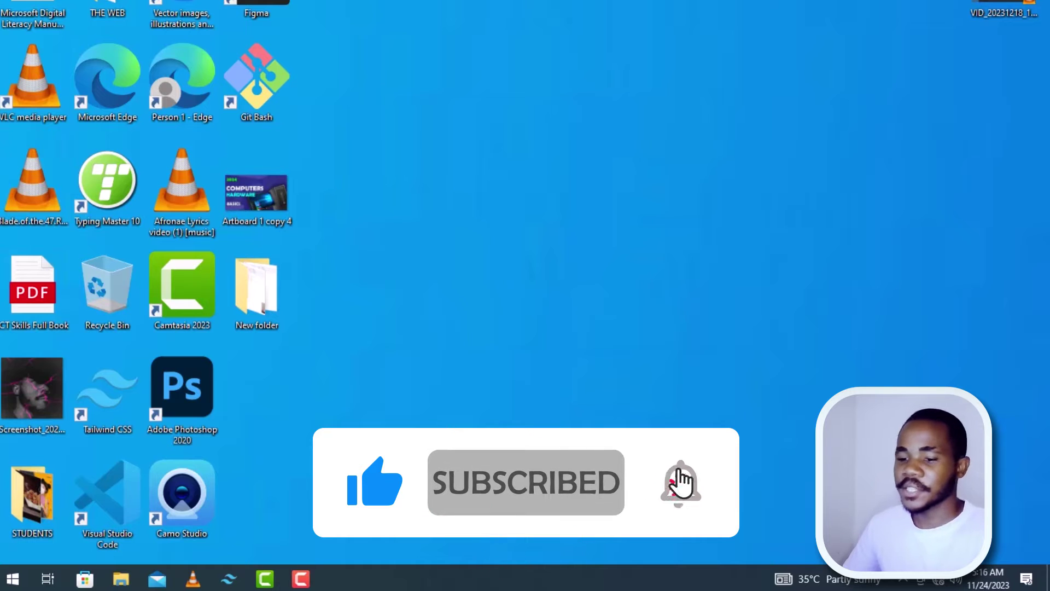
Launch File Explorer by searching 'f' in the Start menu
key(super)
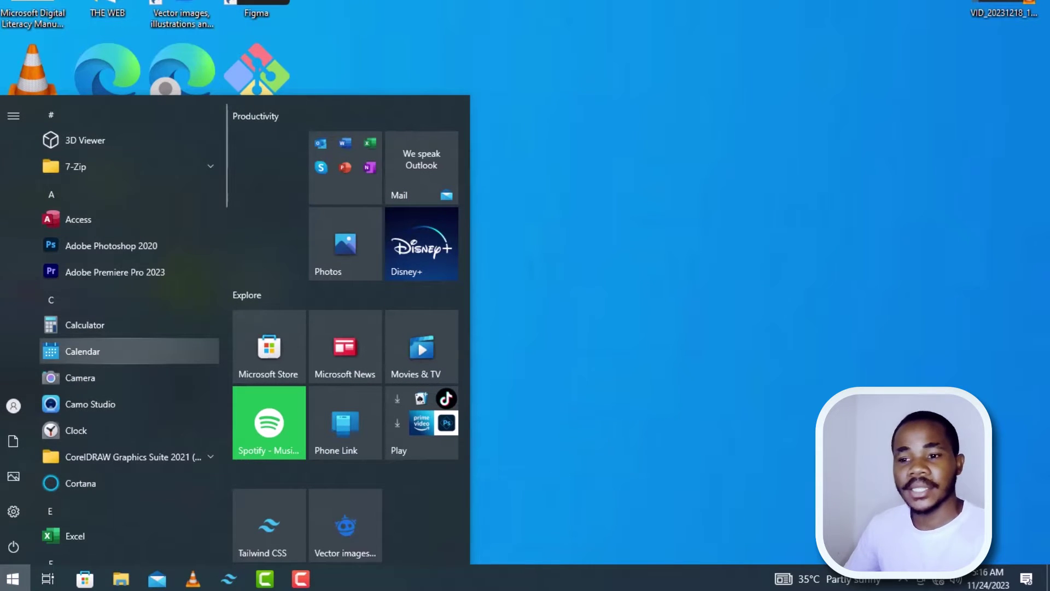
text(f)
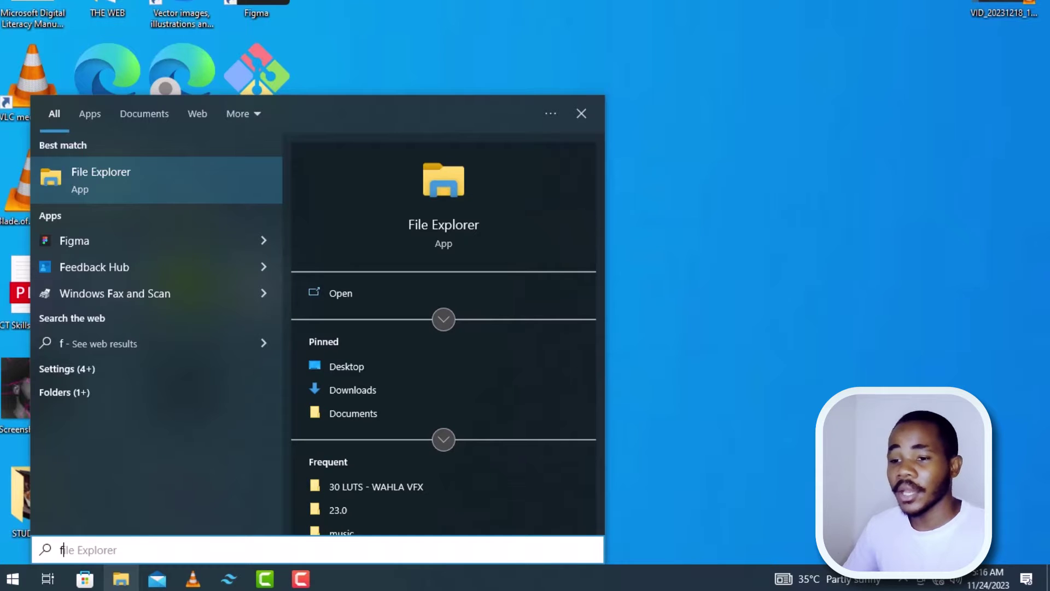
key(Return)
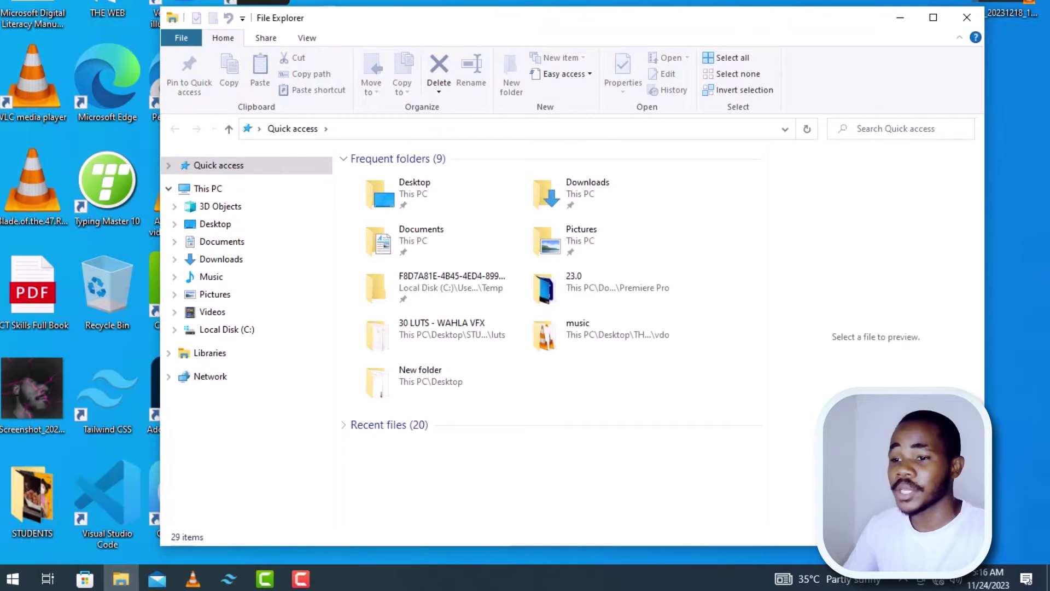
Go to This PC, maximize the window, and open Local Disk (C:)
click(208, 188)
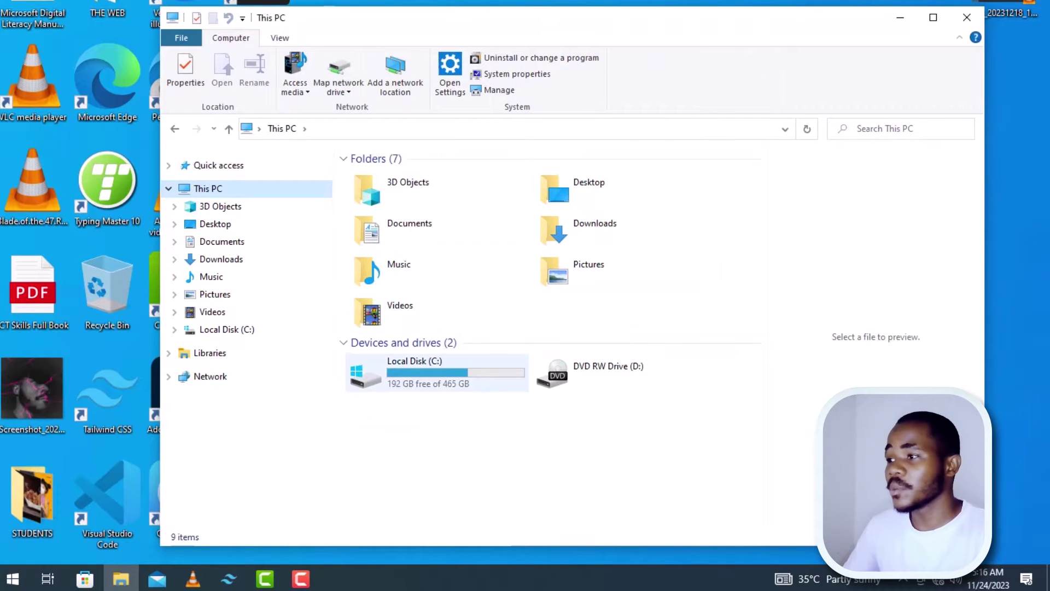
click(933, 17)
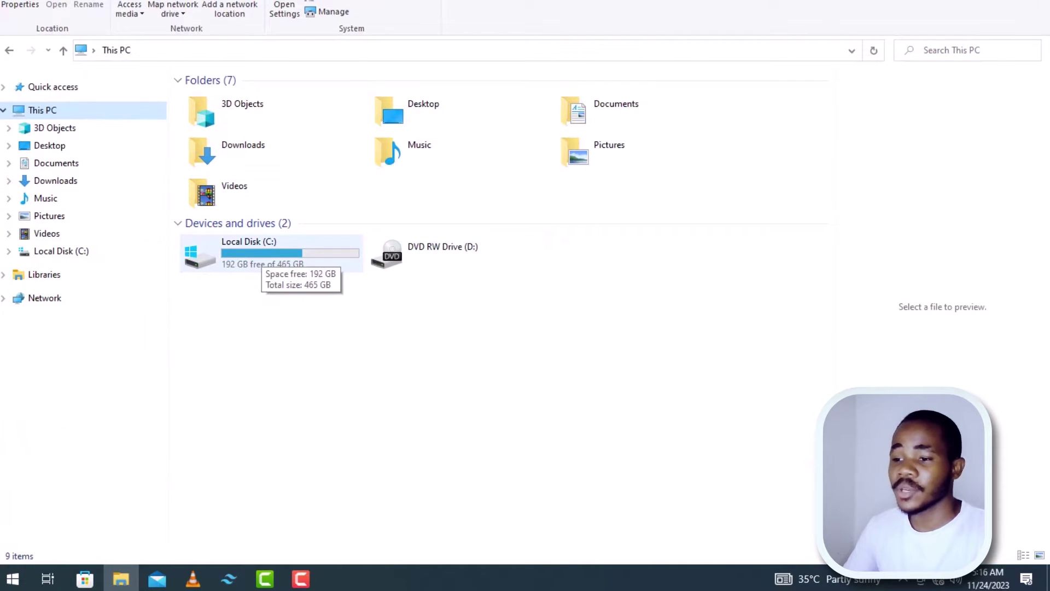
double_click(262, 256)
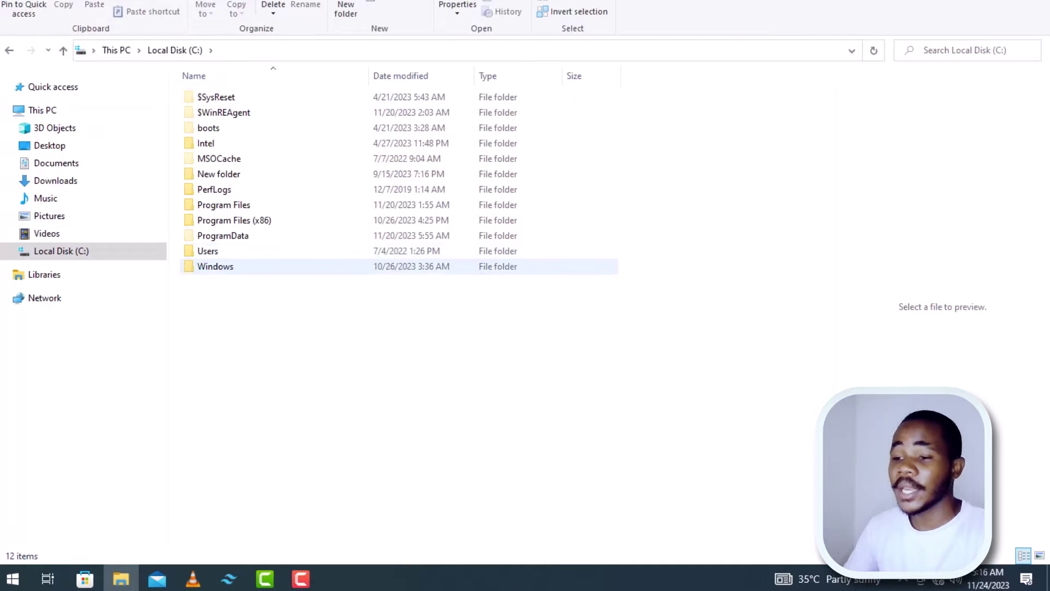
Navigate into C:\Windows\SoftwareDistribution
double_click(254, 267)
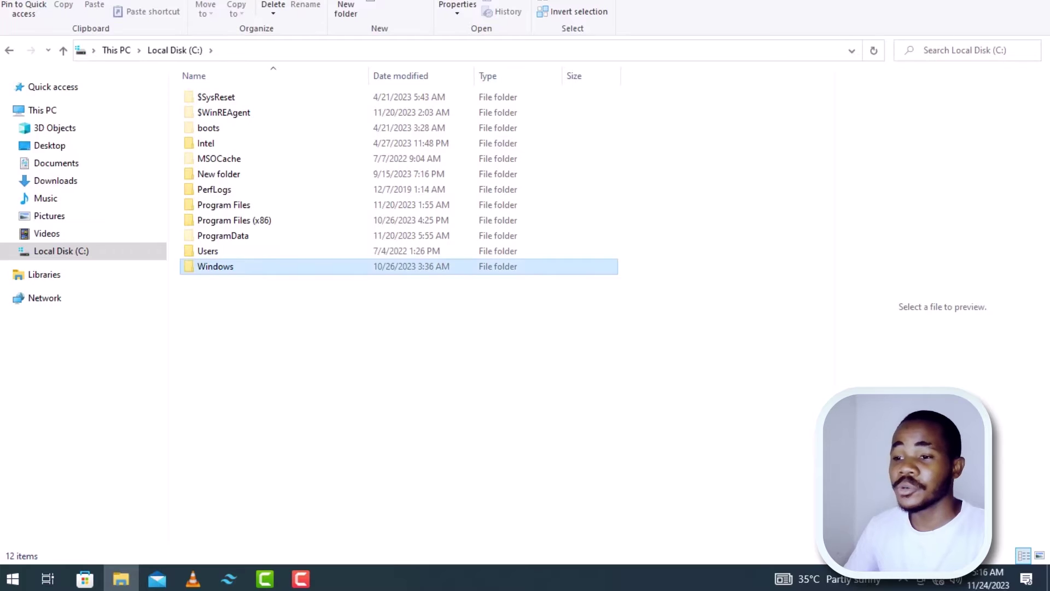
scroll(383, 308, down, 3)
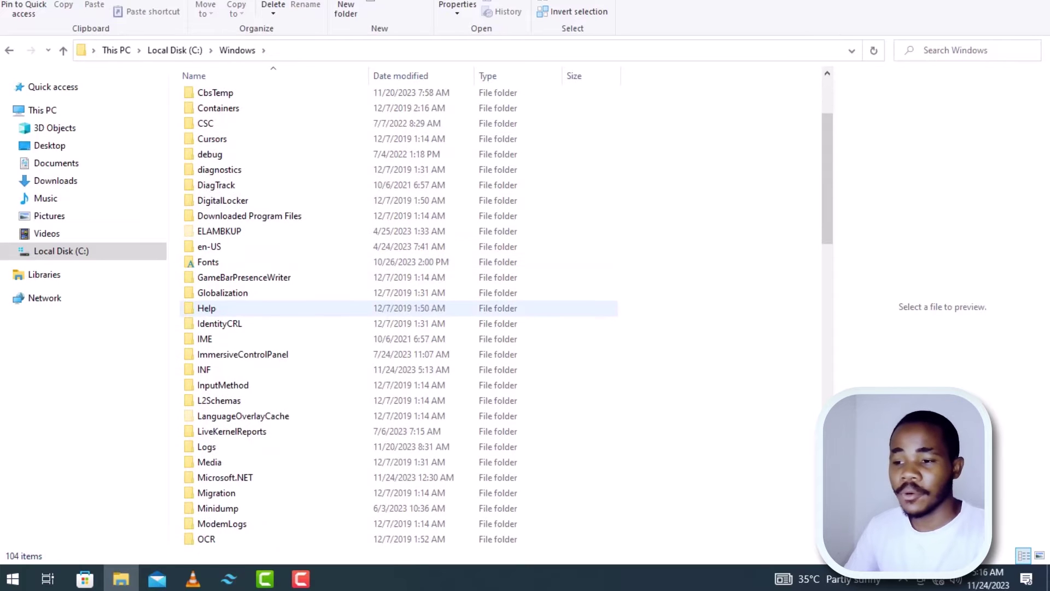
scroll(257, 308, down, 1)
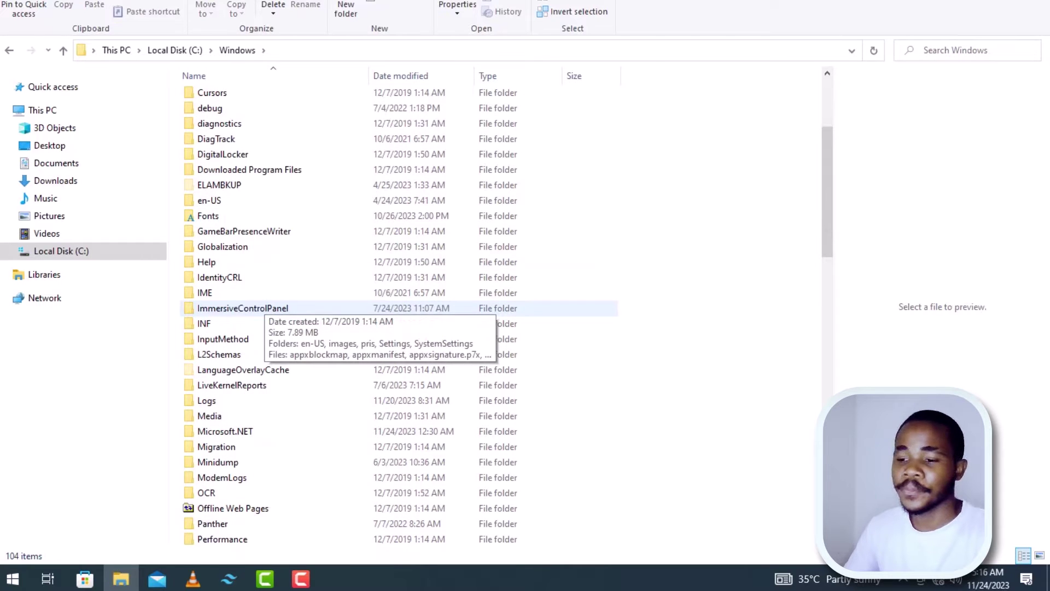
scroll(257, 308, down, 7)
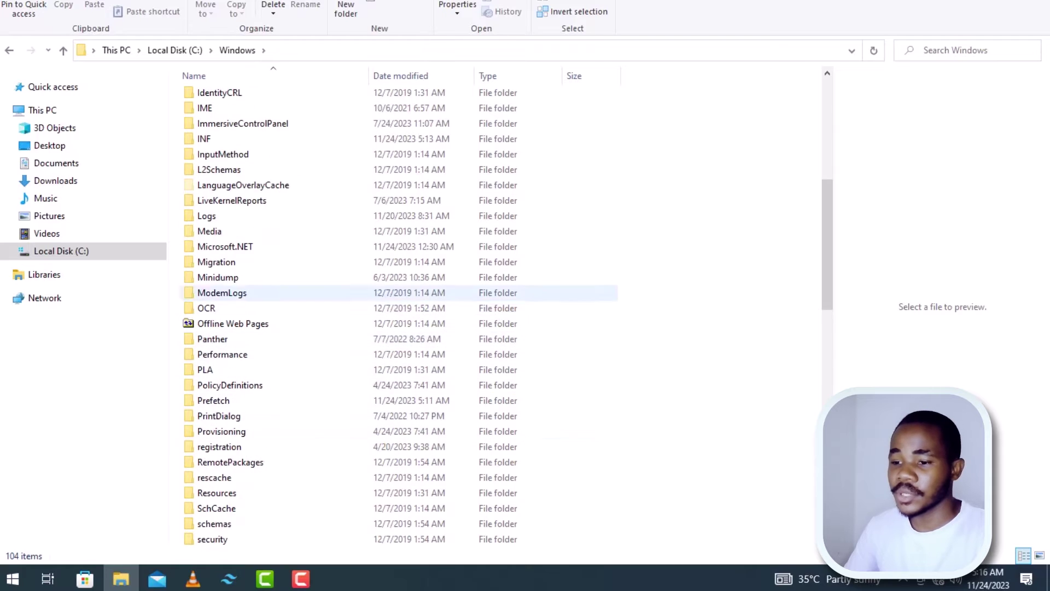
scroll(258, 383, down, 2)
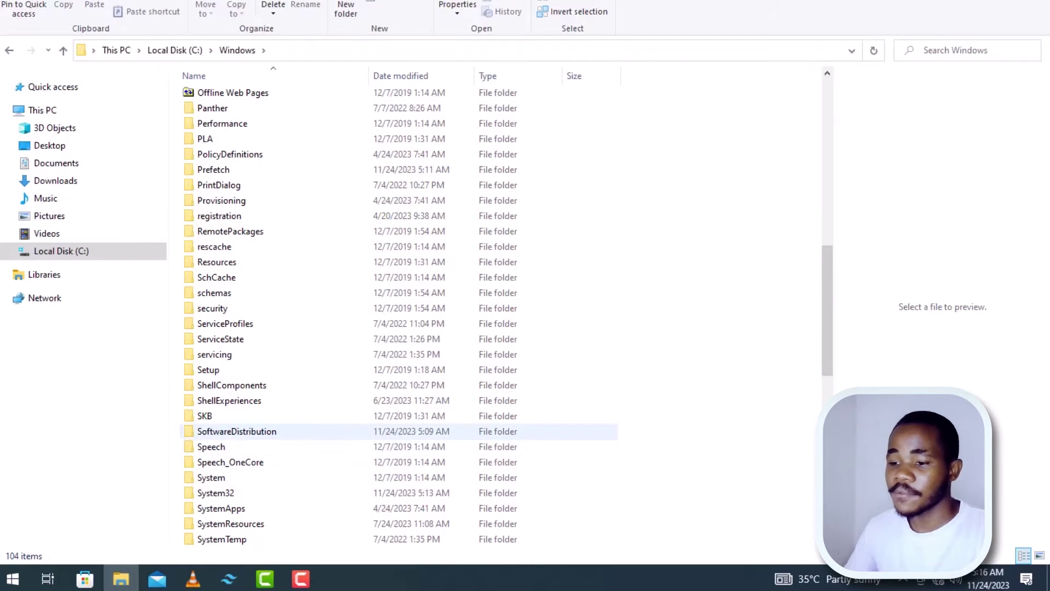
click(236, 431)
key(Return)
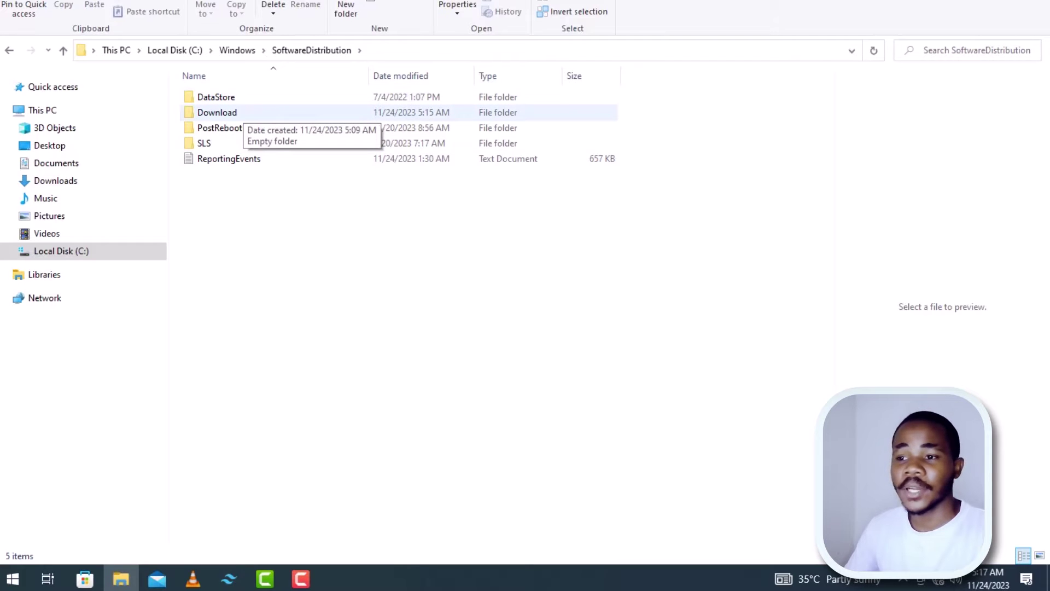
Open the Download folder and select all its hash-named update folders
click(247, 112)
key(Return)
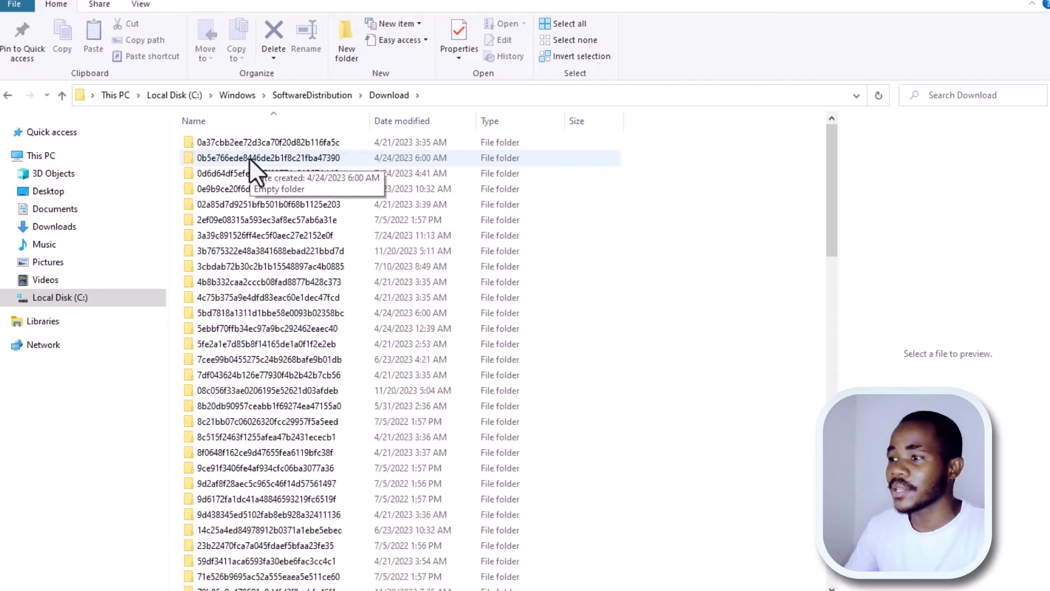
click(334, 299)
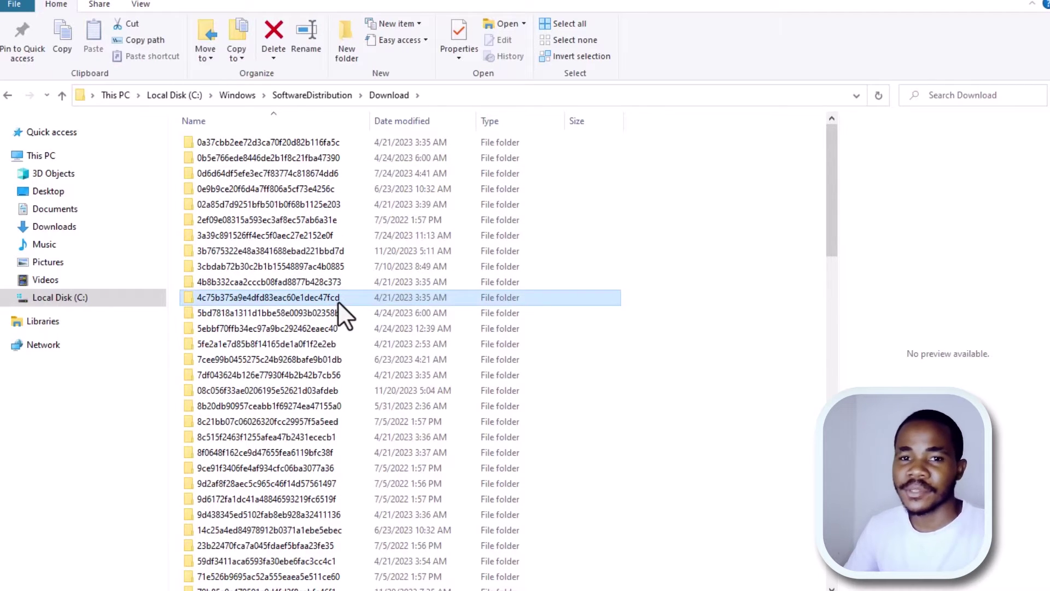
key(ctrl+a)
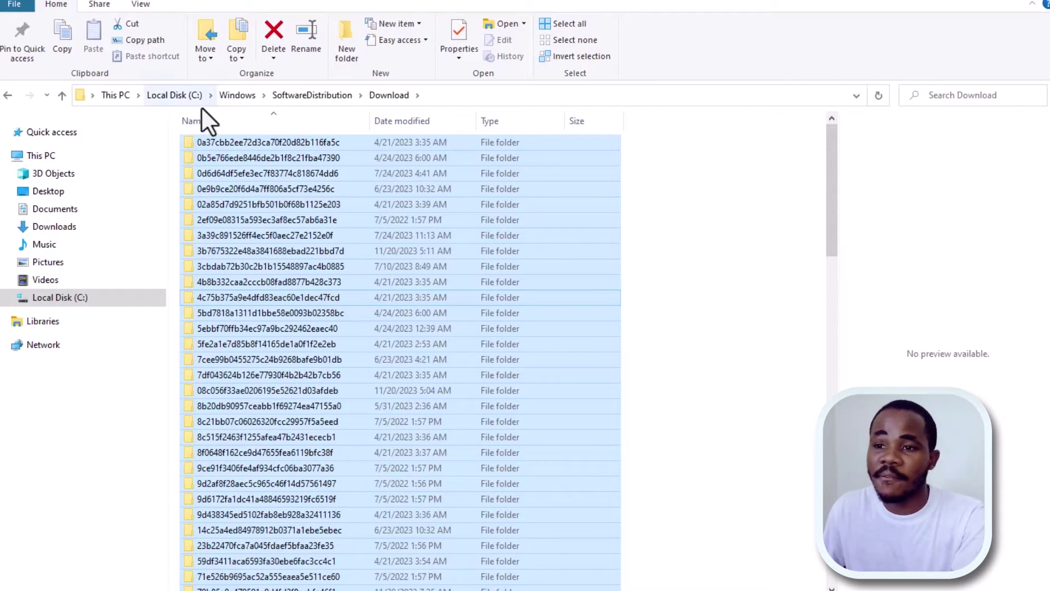
Return to SoftwareDistribution and choose Permanently delete for the Download folder
click(63, 97)
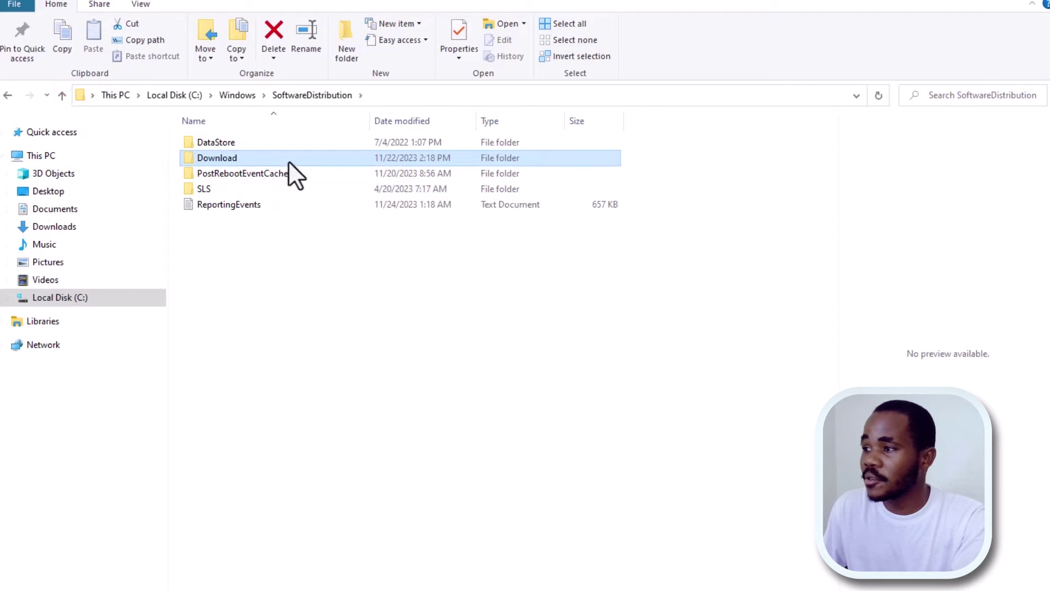
mouse_move(304, 157)
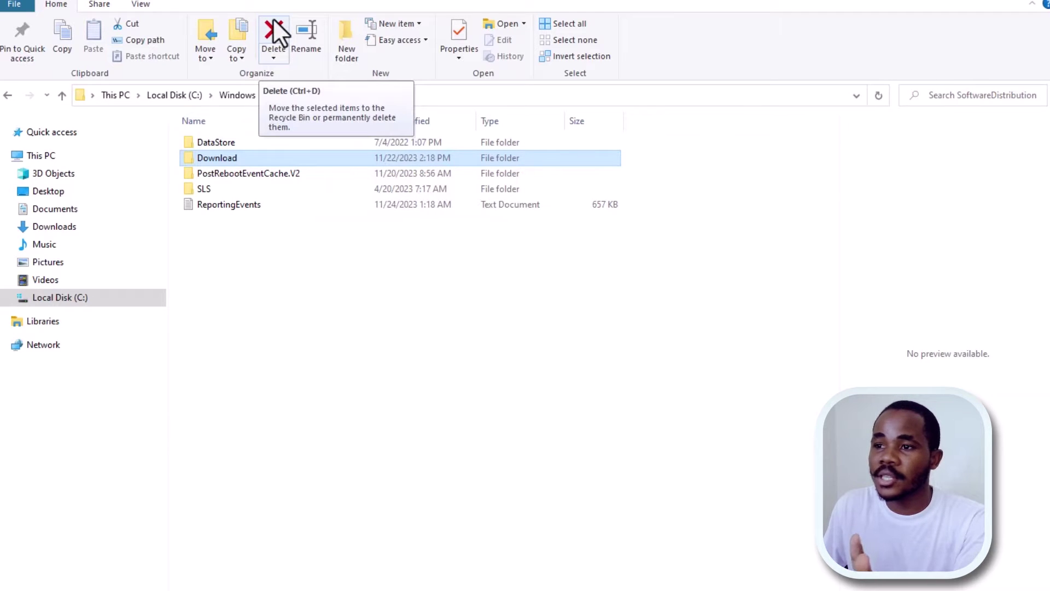
click(281, 49)
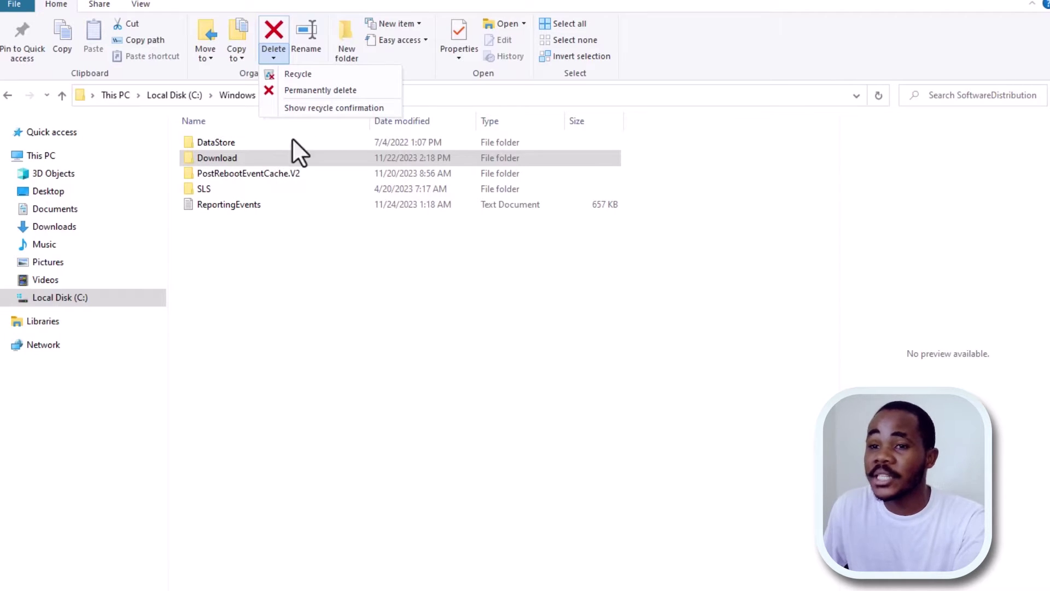
click(346, 89)
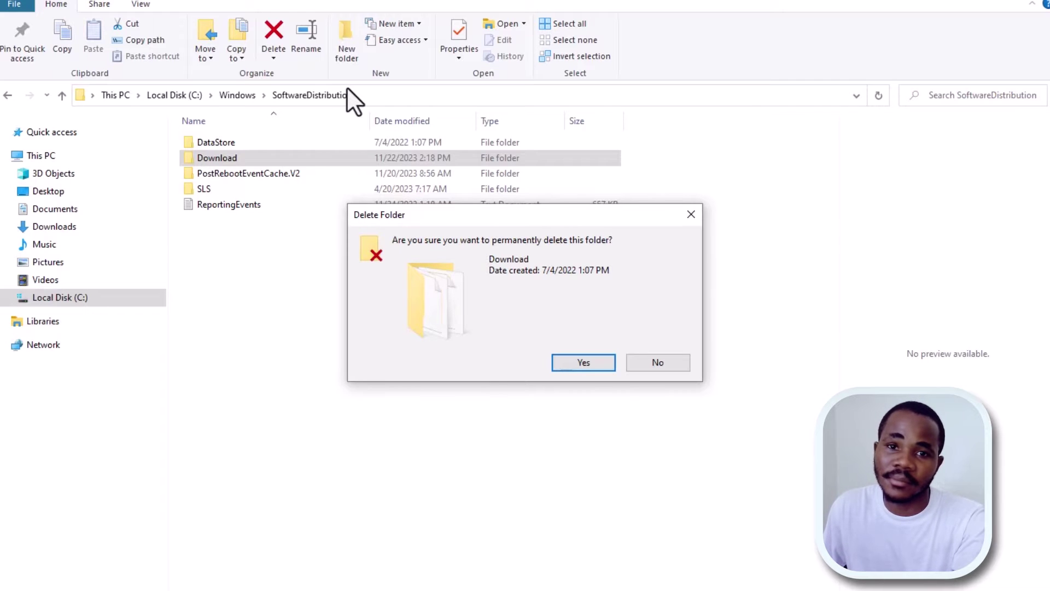
Confirm deleting the Download folder's 806 items with administrator permission, then return to the desktop
key(Return)
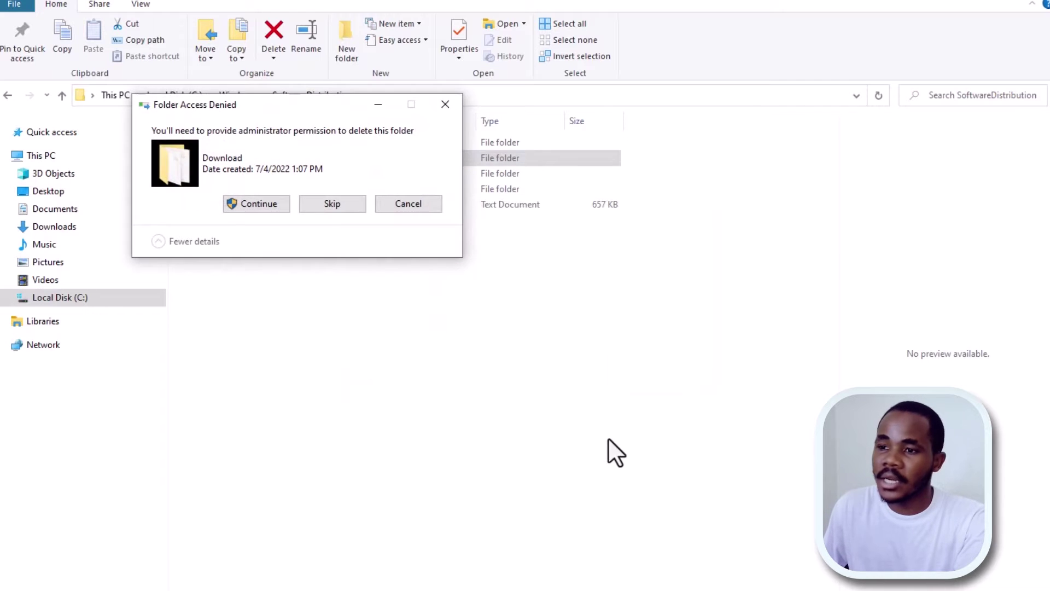
click(255, 204)
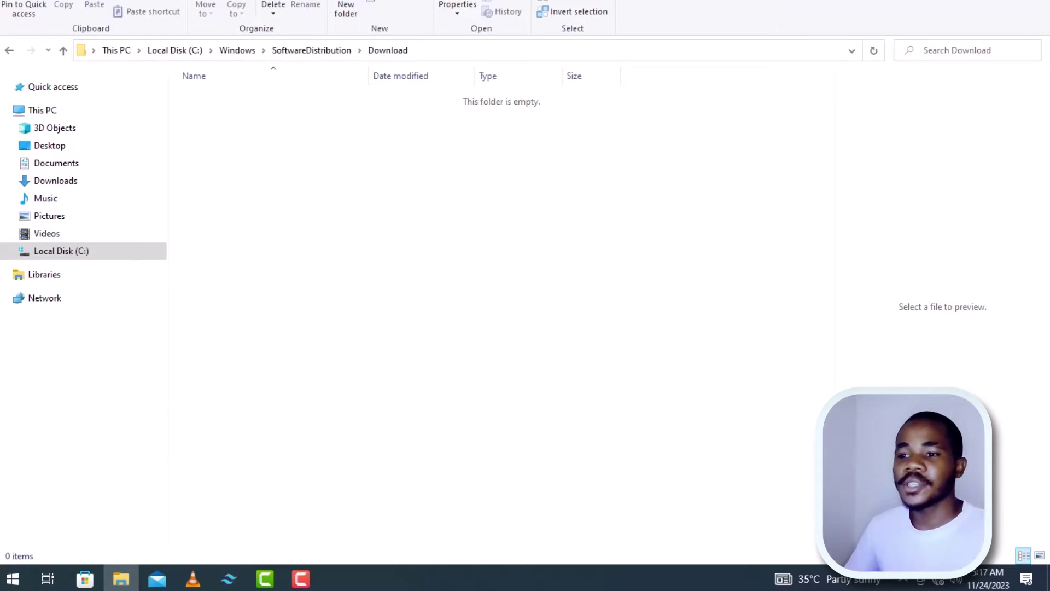
key(super+d)
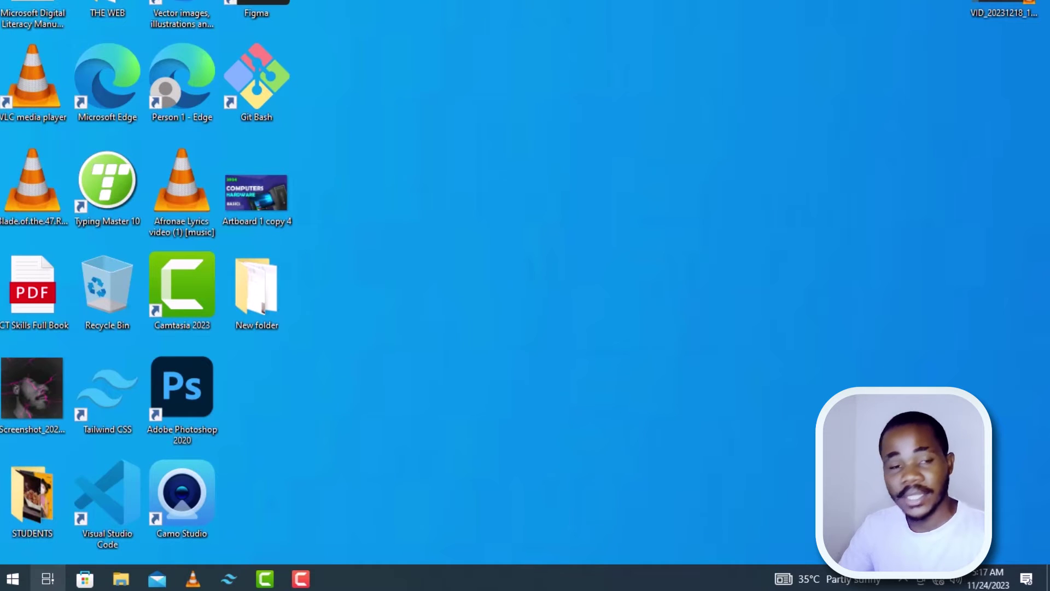
Run cleanmgr from the Run dialog to open Disk Cleanup for drive C:
key(super+r)
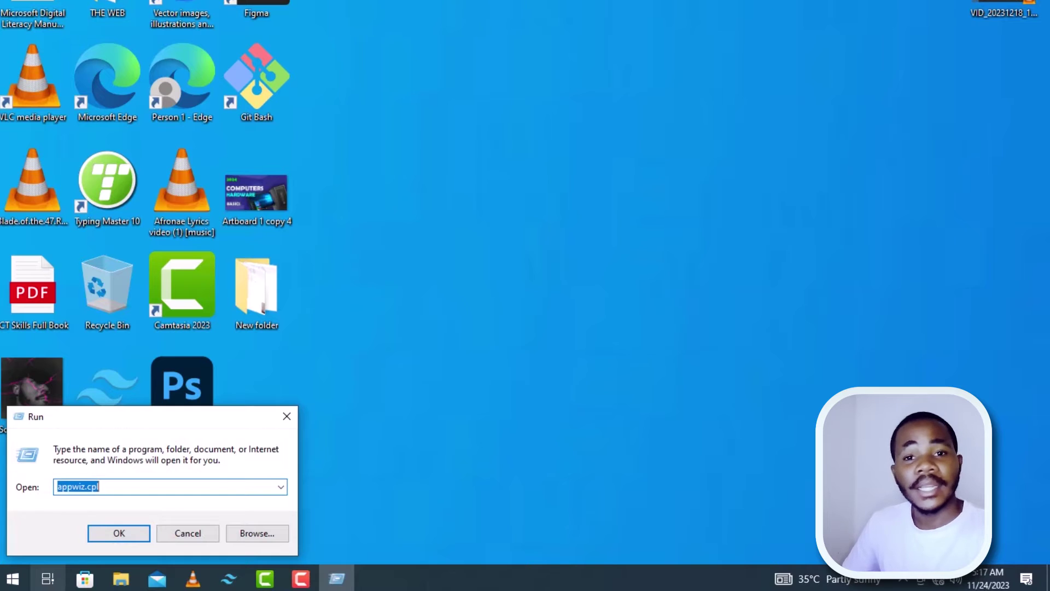
key(BackSpace)
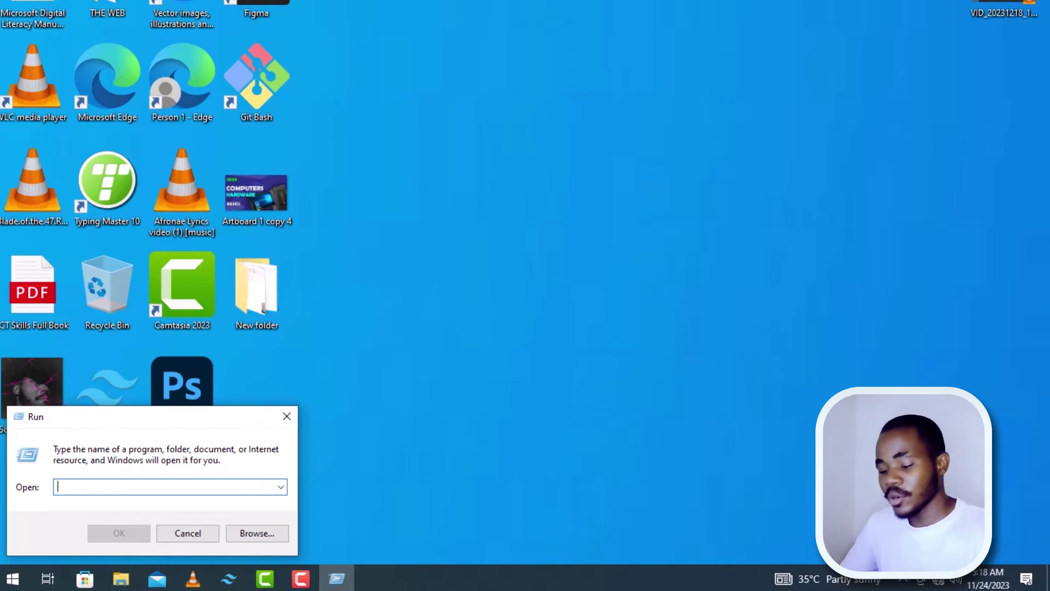
text(clearn)
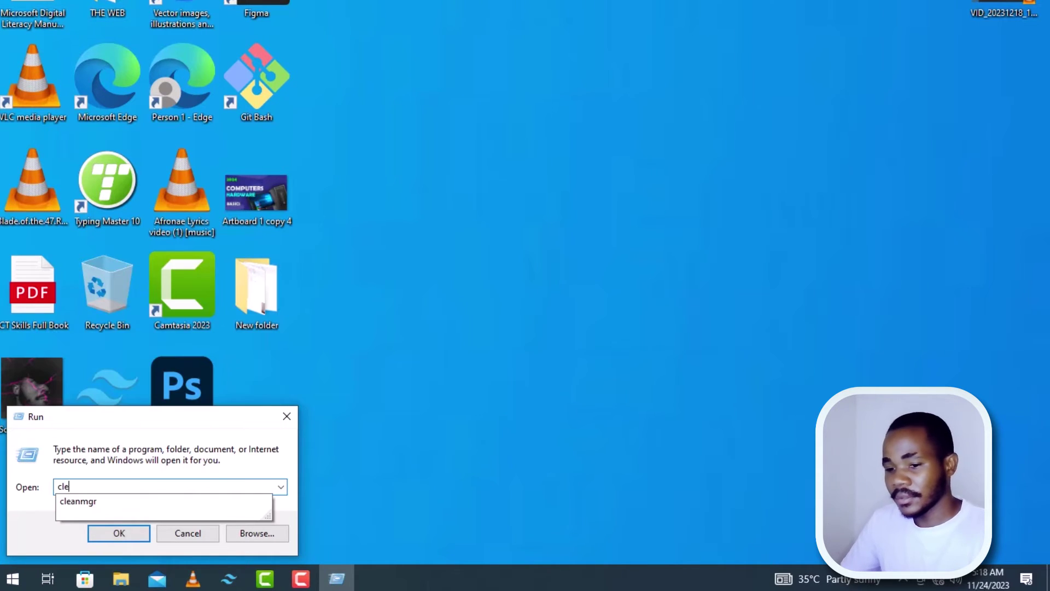
key(BackSpace)
key(BackSpace)
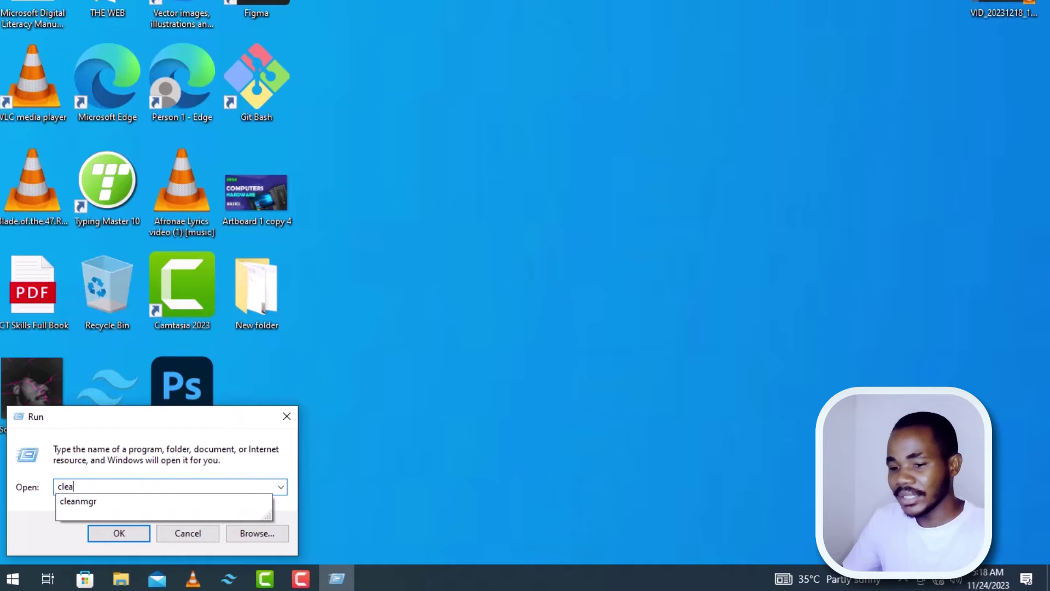
text(n)
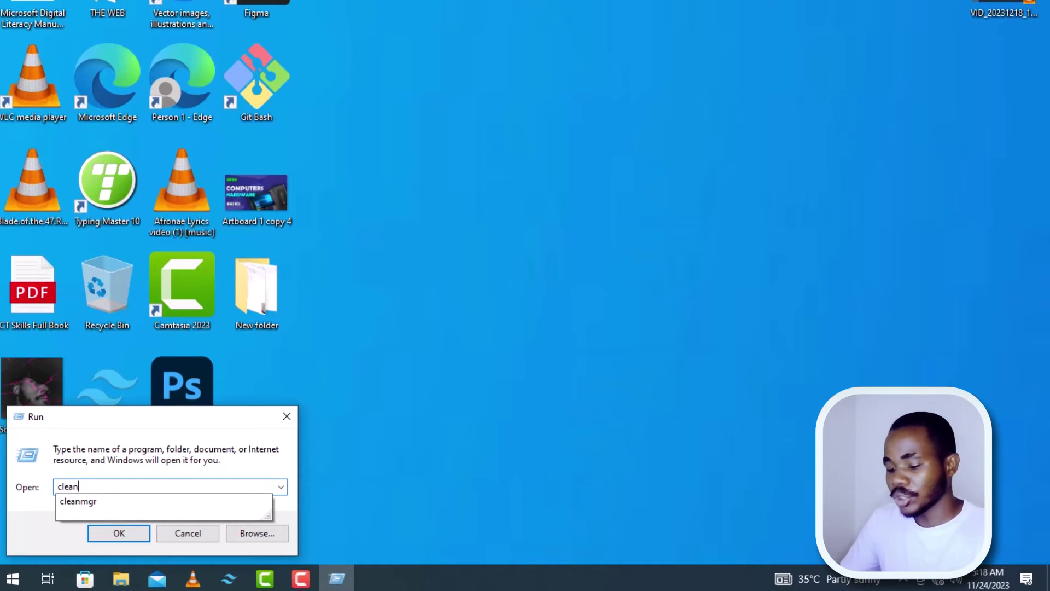
text(mgr)
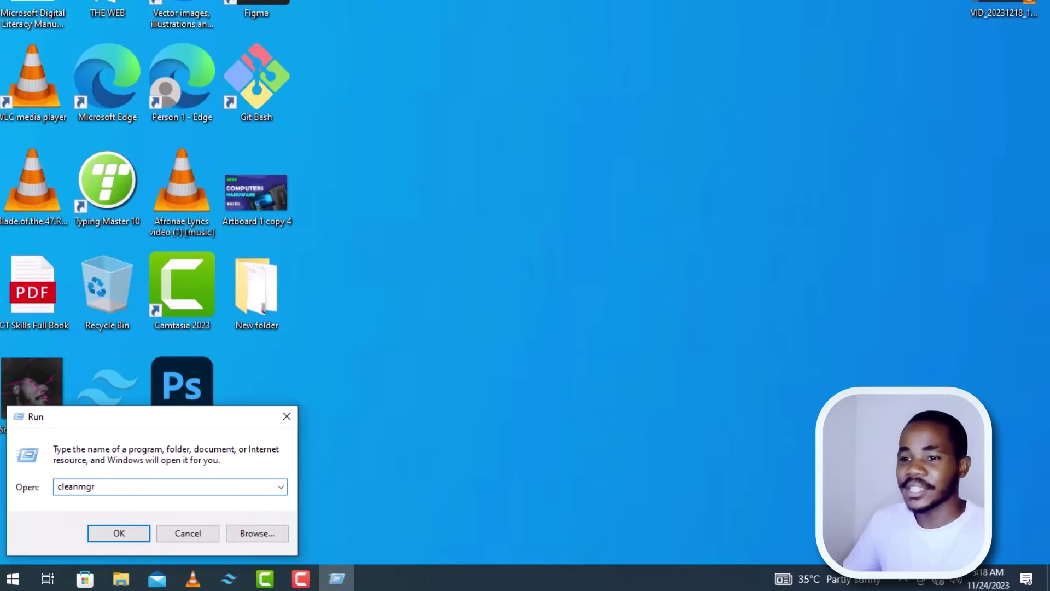
key(Return)
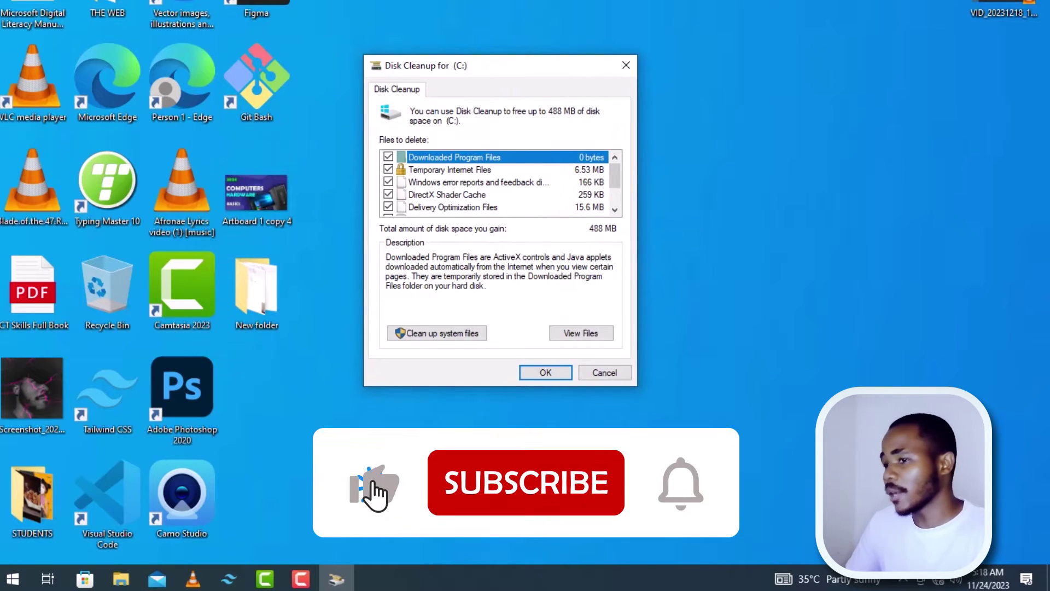
Review the checked junk categories and delete them, freeing about 488 MB on C:
drag(492, 65, 490, 36)
scroll(500, 183, down, 2)
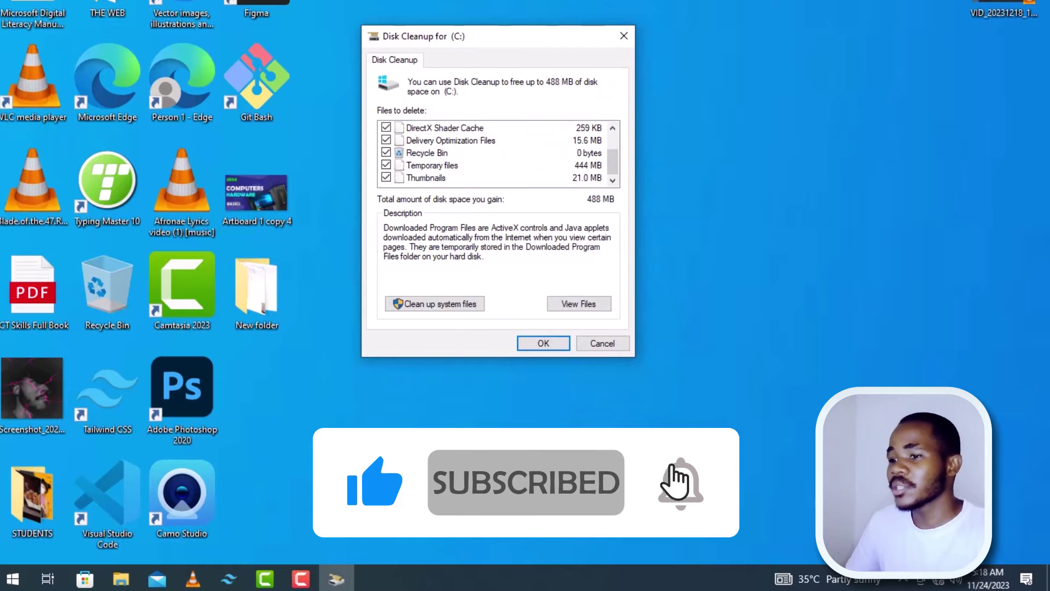
scroll(498, 153, up, 2)
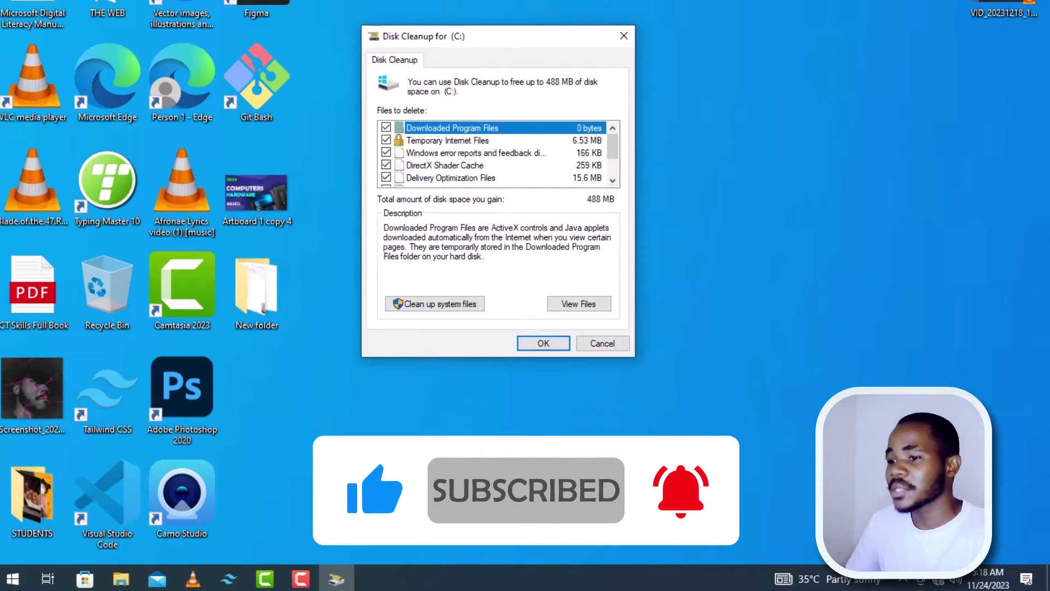
scroll(498, 153, down, 1)
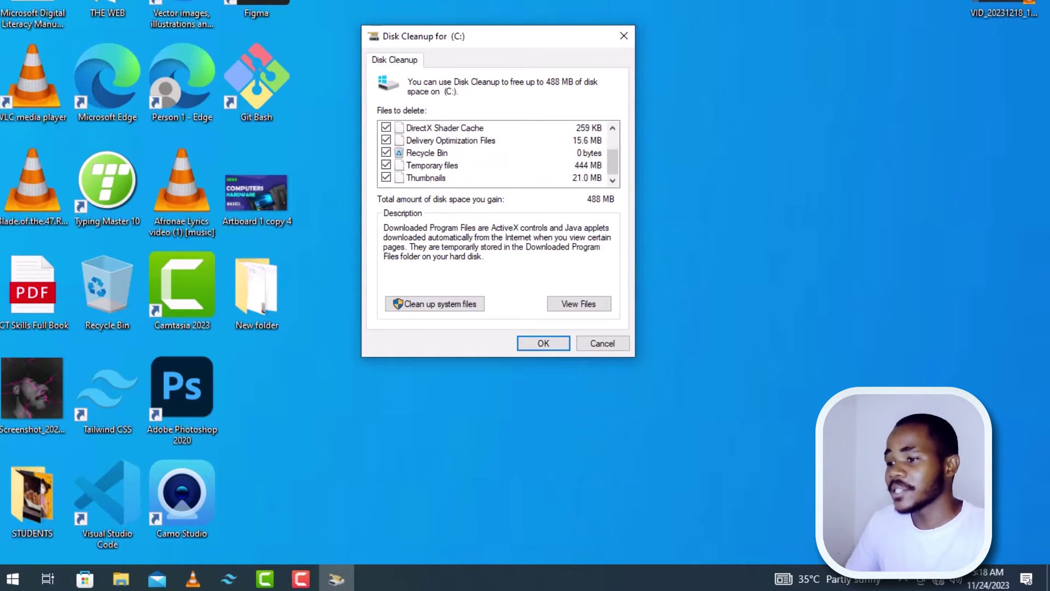
scroll(498, 153, up, 1)
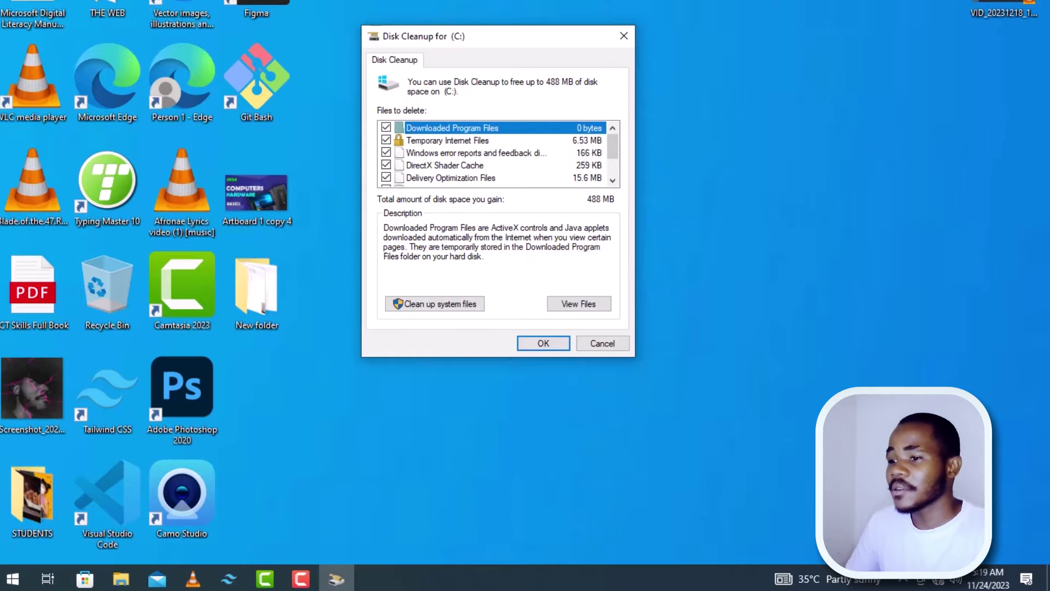
scroll(498, 153, down, 1)
scroll(498, 153, up, 1)
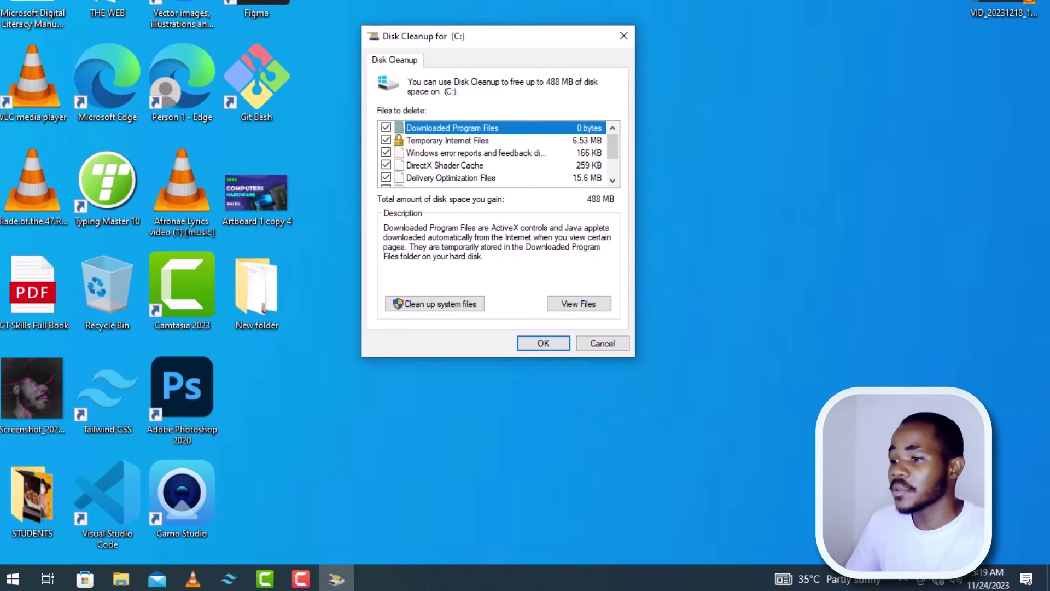
scroll(498, 154, down, 1)
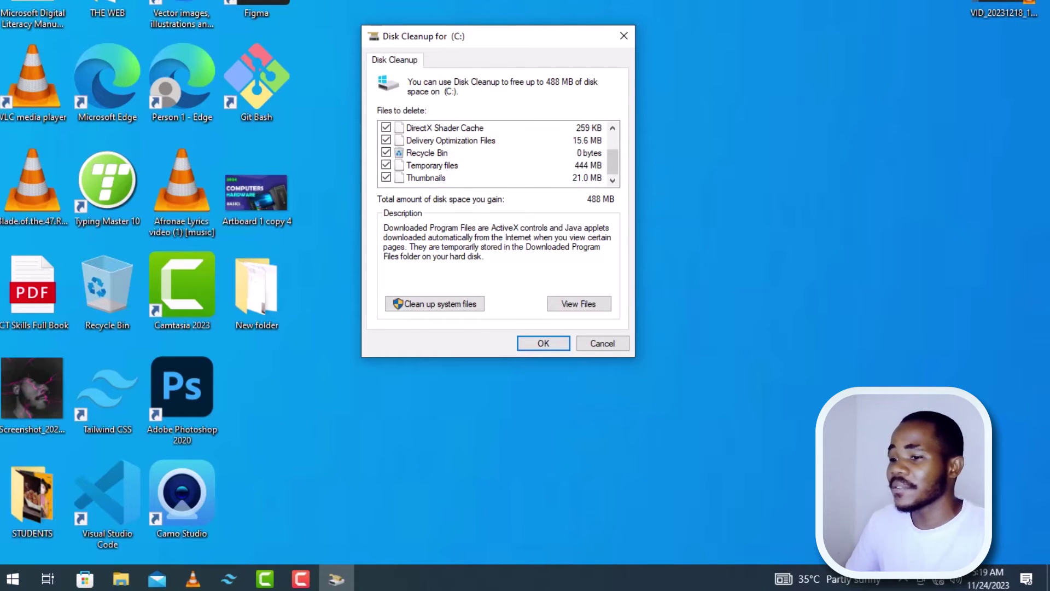
scroll(498, 154, up, 1)
scroll(497, 154, down, 1)
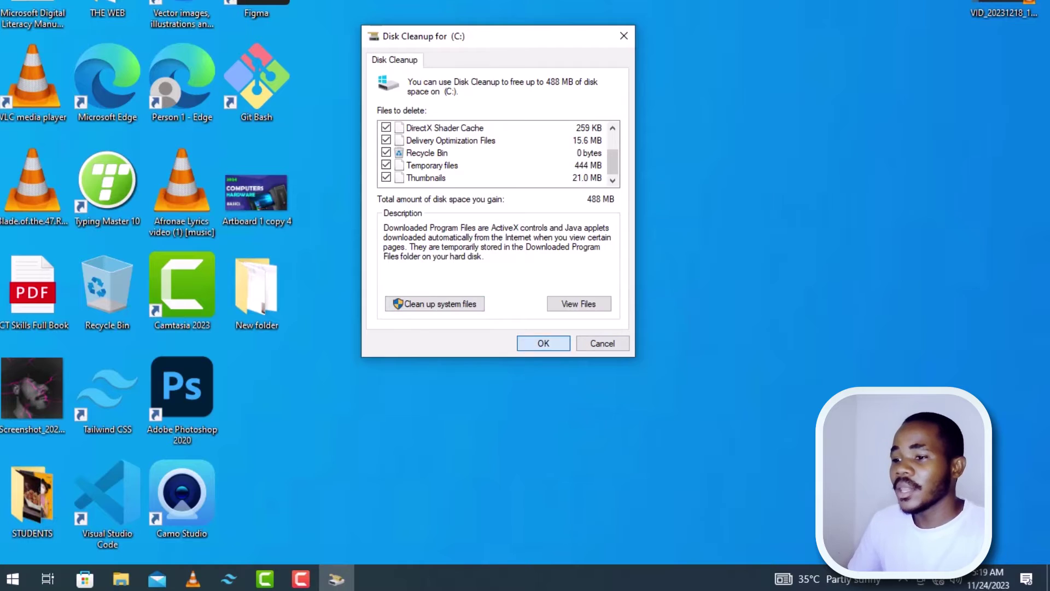
click(543, 343)
click(546, 264)
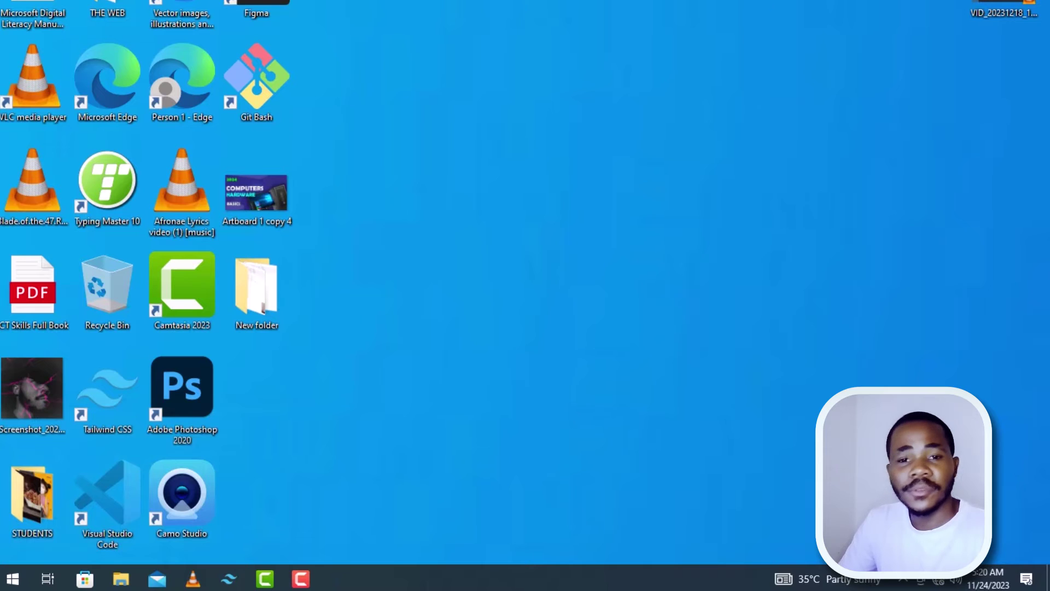
Run appwiz.cpl and expand Programs and Features to full screen
key(super+r)
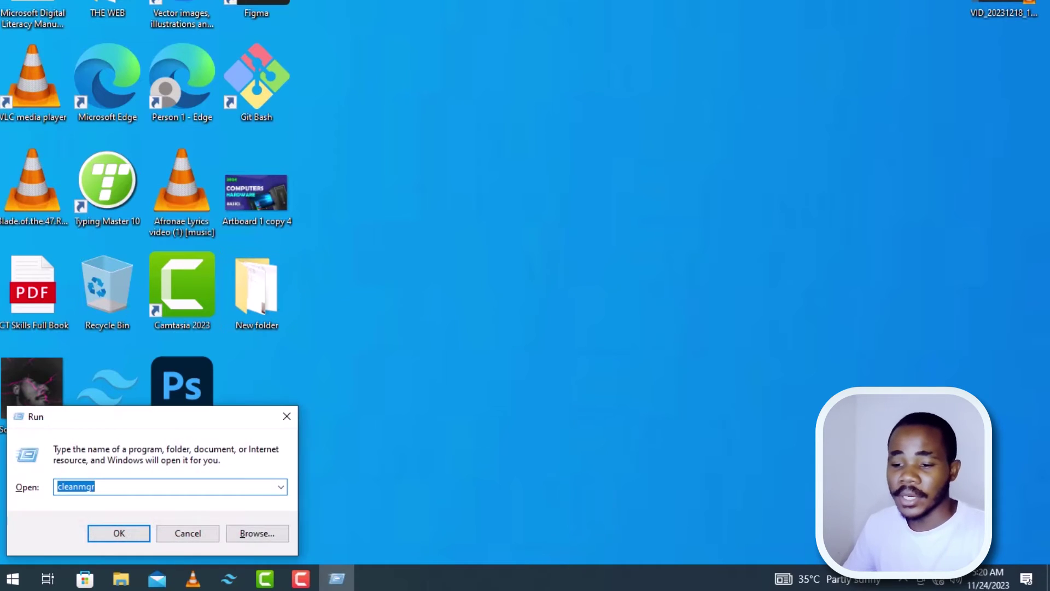
text(appwiz.cpl)
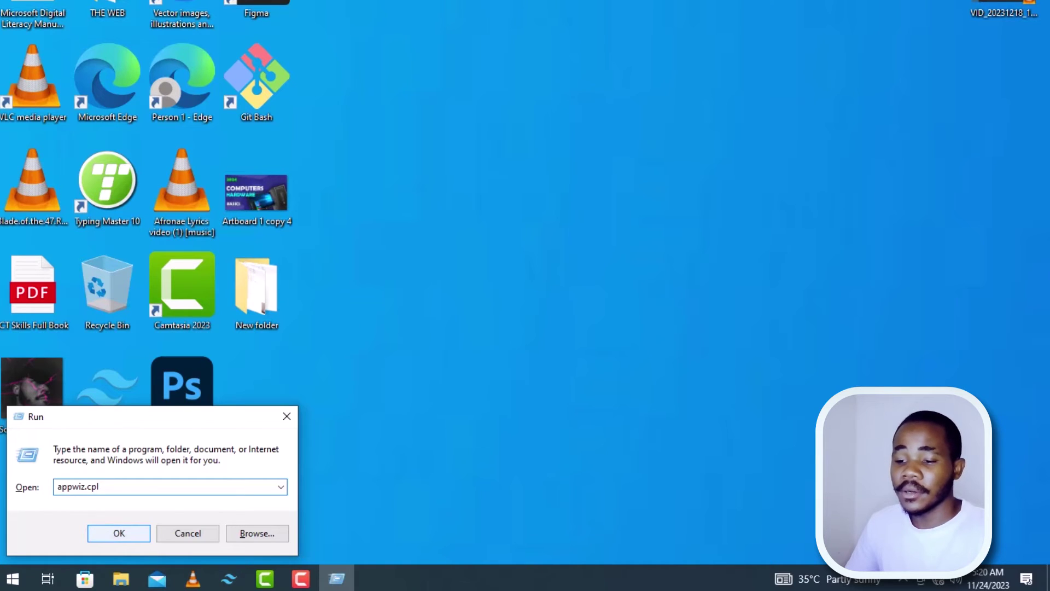
key(Return)
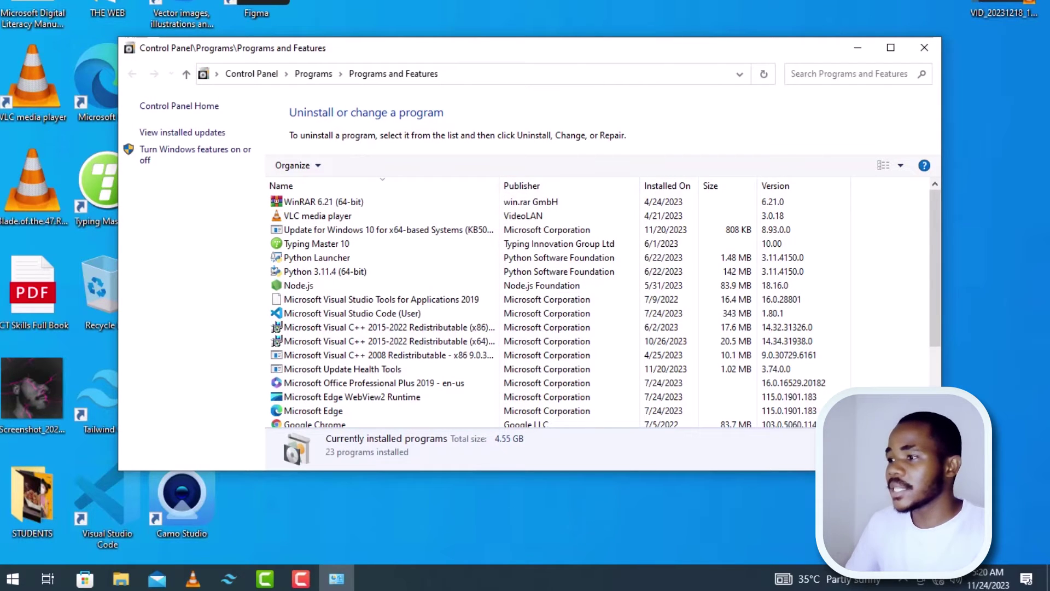
key(F11)
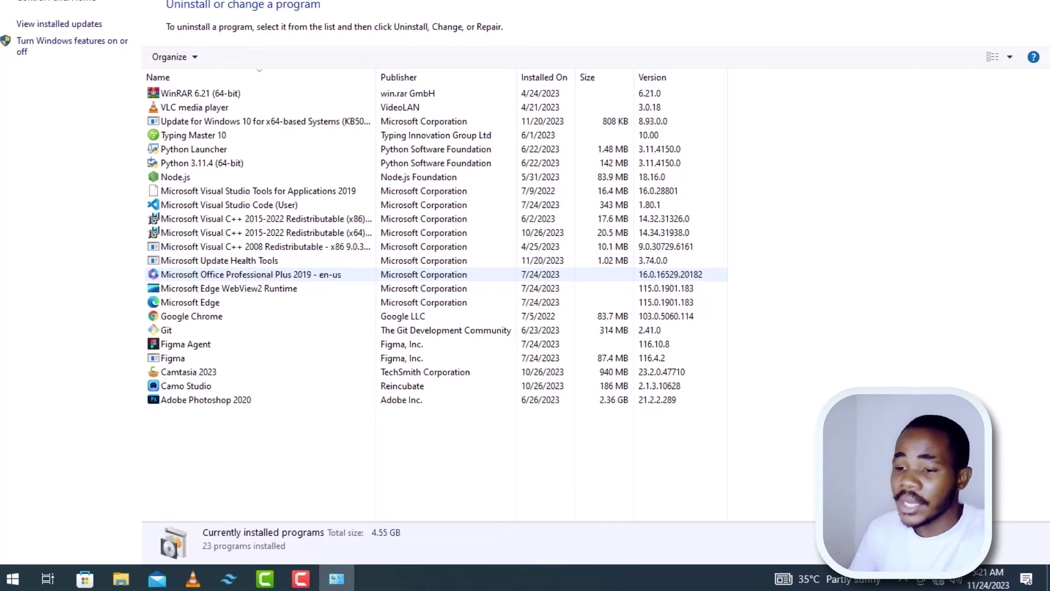
Check uninstall options for Visual Studio Tools 2019, Camo Studio and the Windows 10 update
click(262, 218)
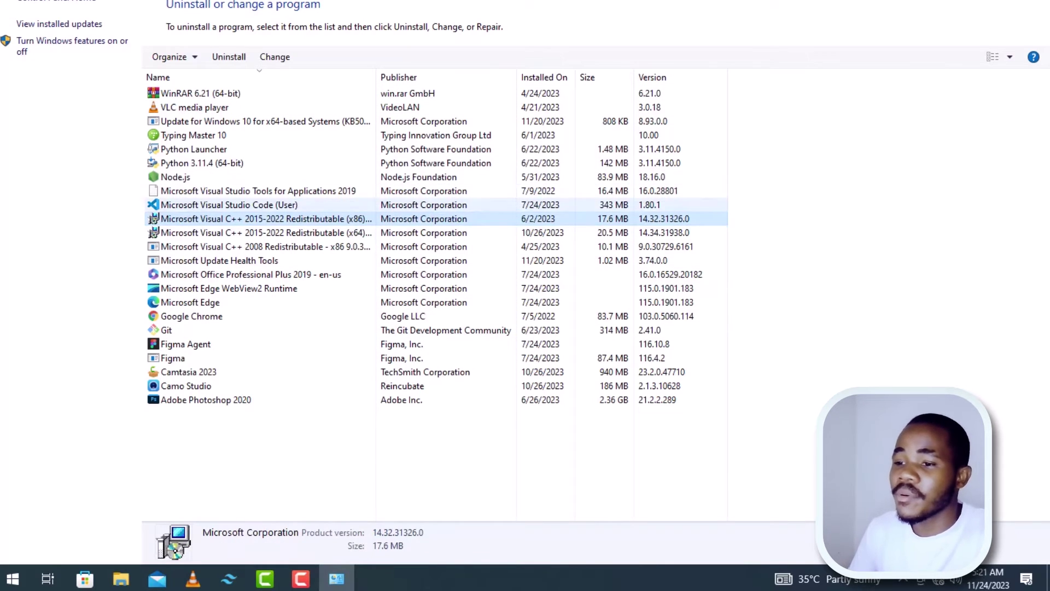
click(227, 190)
right_click(227, 190)
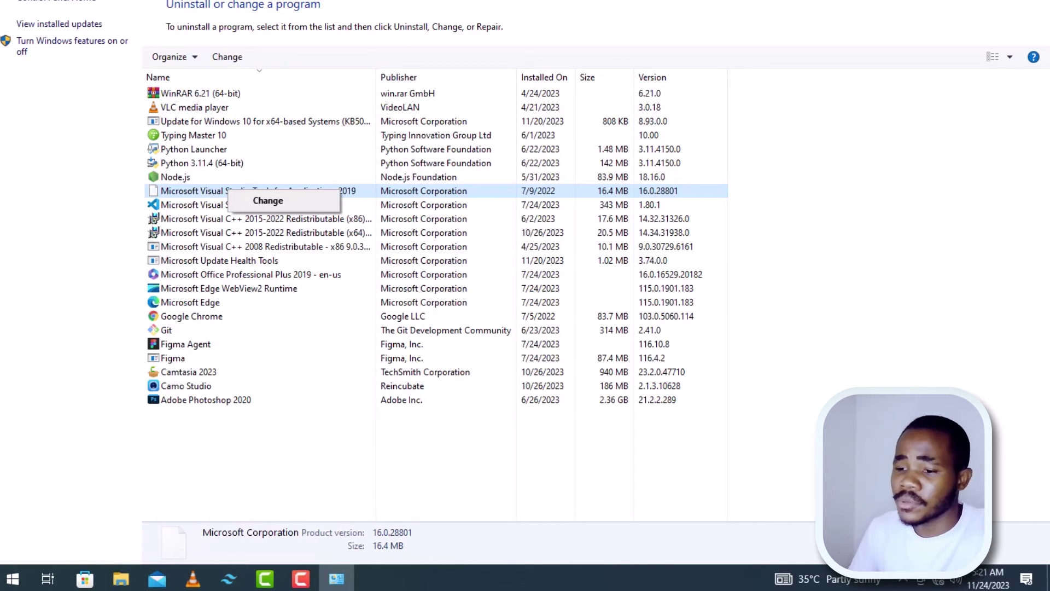
key(Escape)
right_click(220, 386)
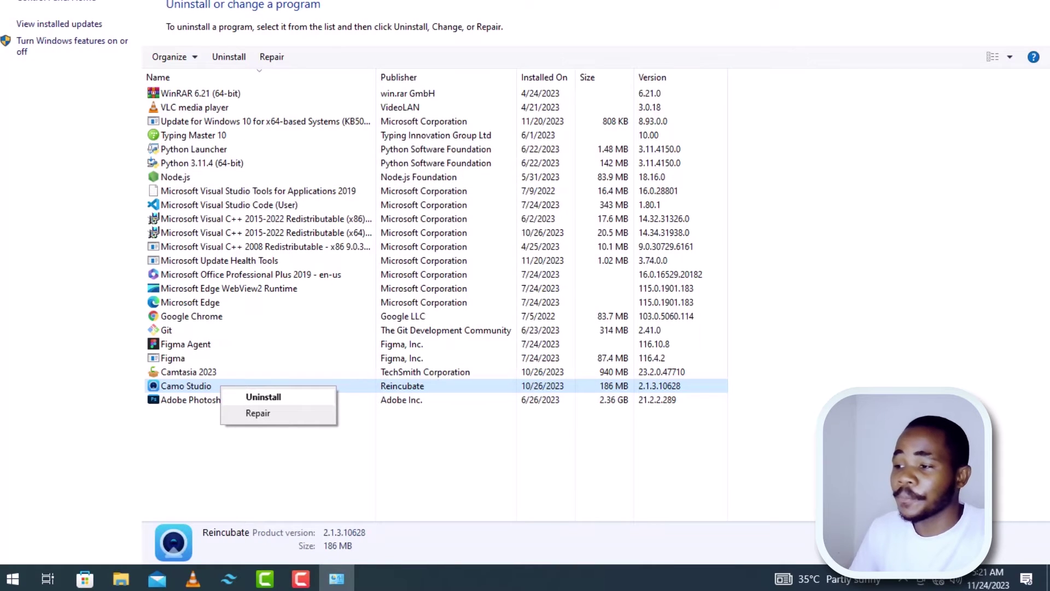
right_click(205, 123)
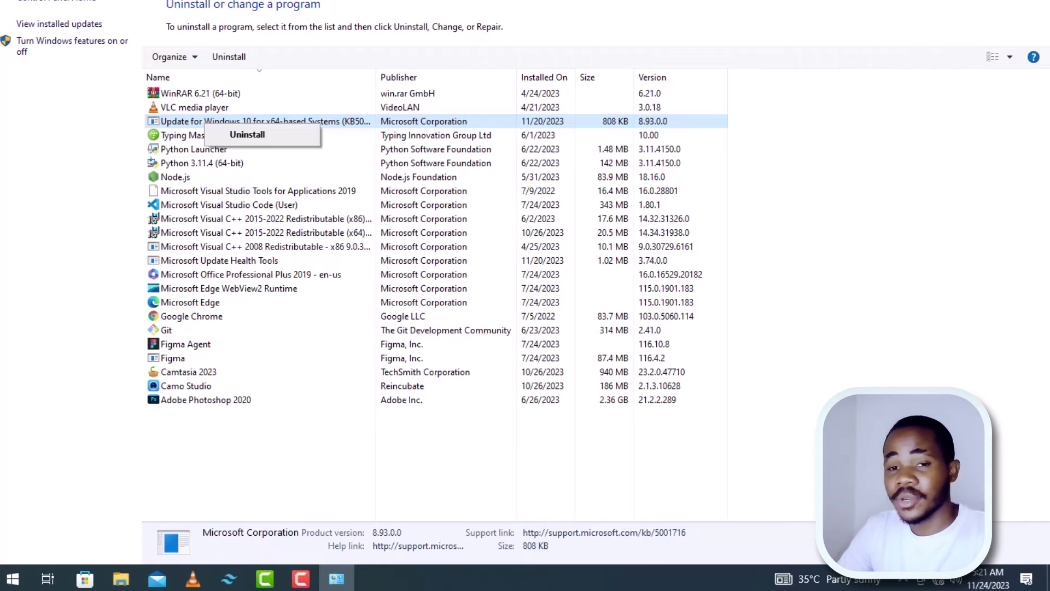
Open the Windows Temp folder by recalling 'temp' from the Run history
key(super)
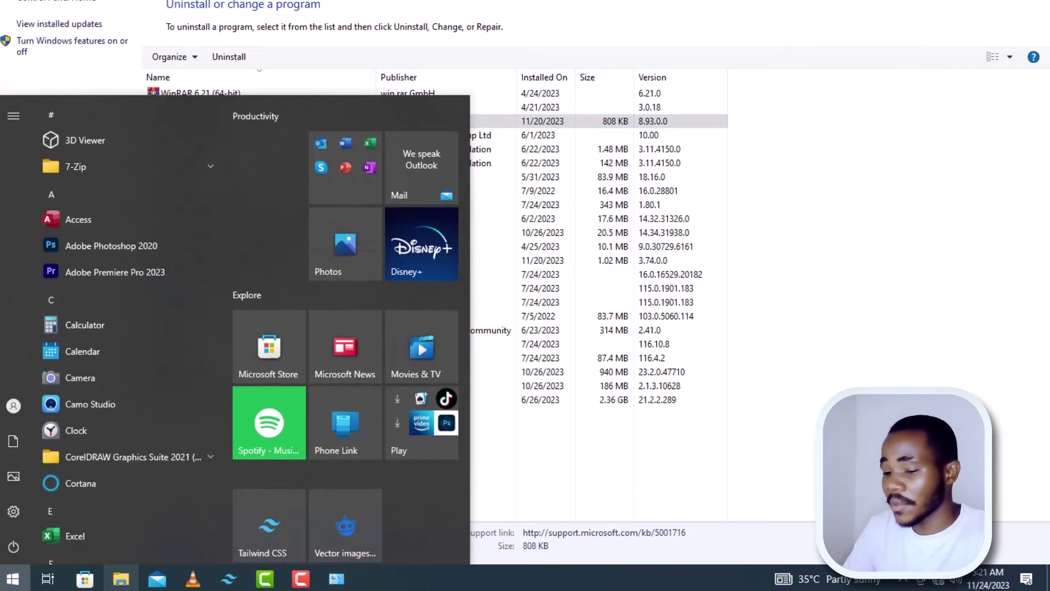
key(super+r)
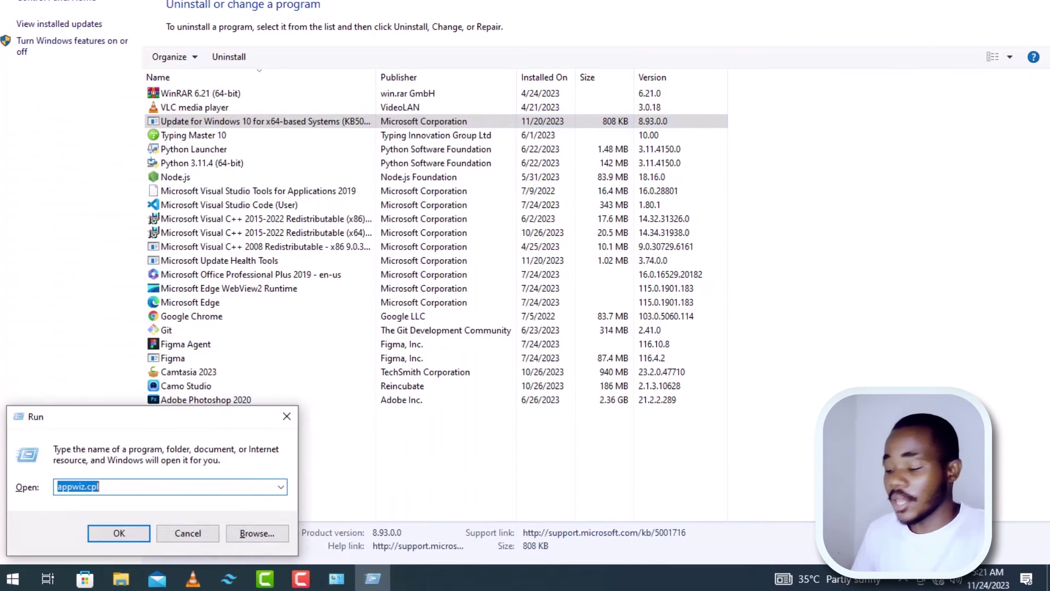
key(Down)
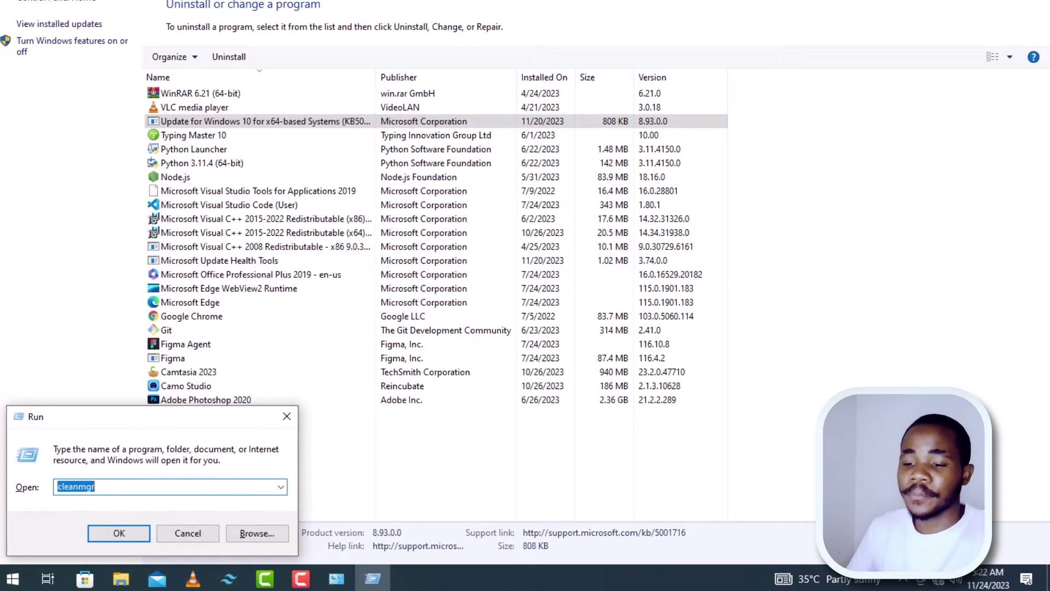
key(Down)
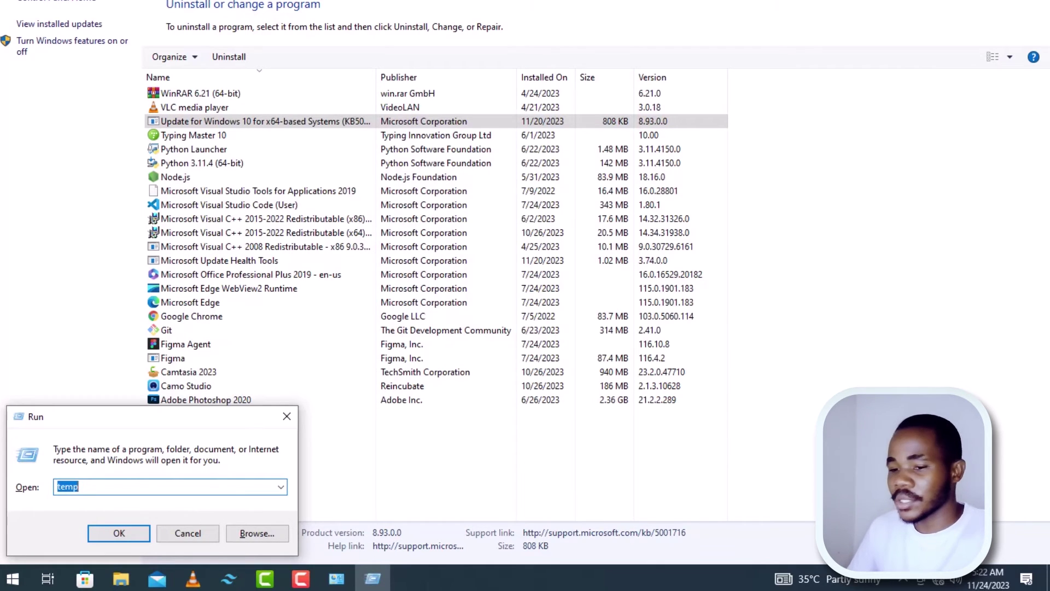
key(End)
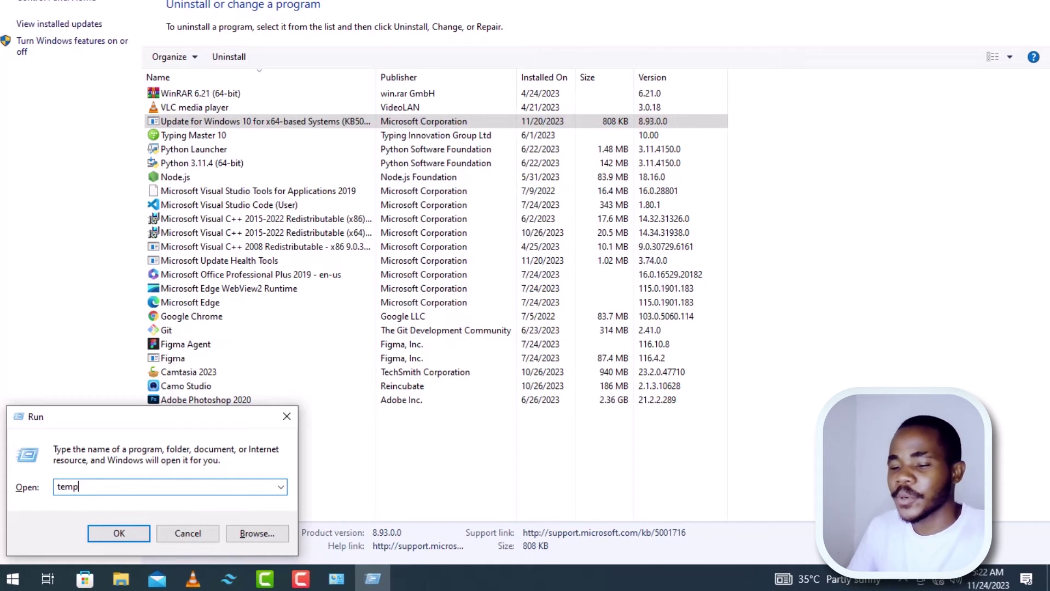
key(Return)
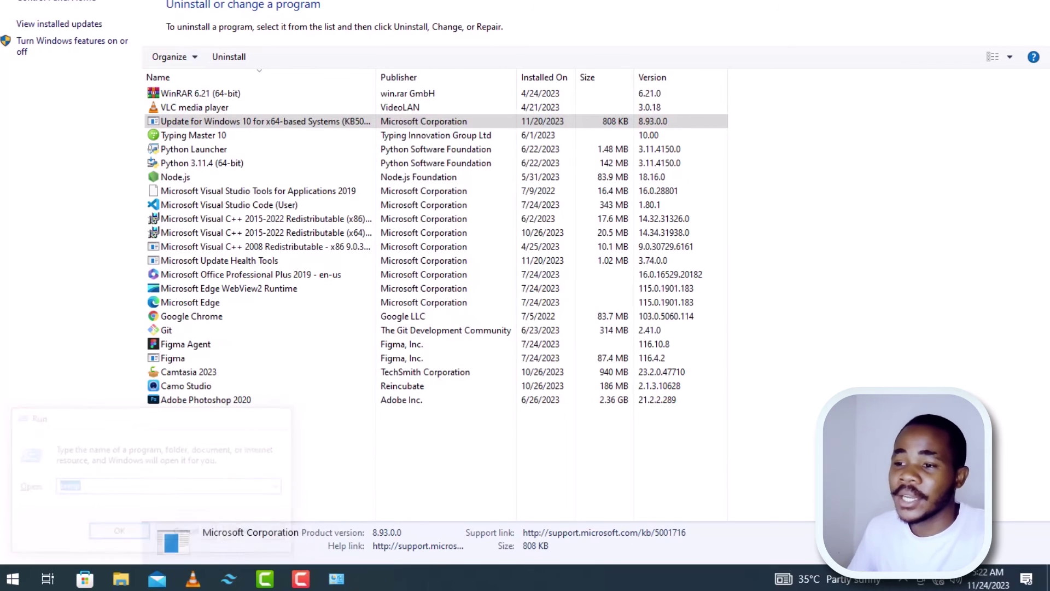
Permanently delete everything in Temp, skipping all files still in use
scroll(399, 311, down, 15)
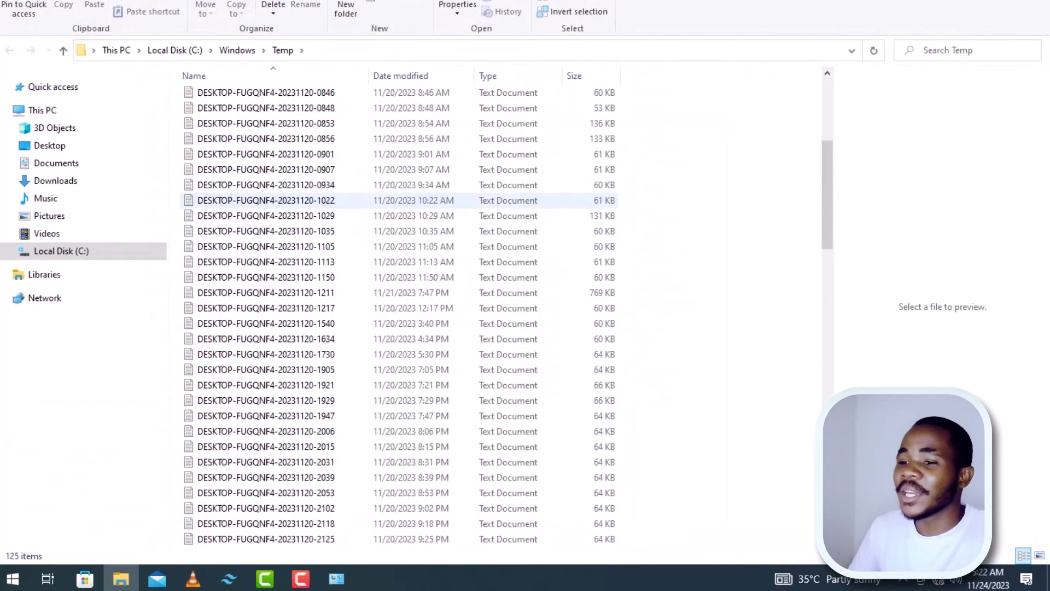
scroll(329, 202, up, 15)
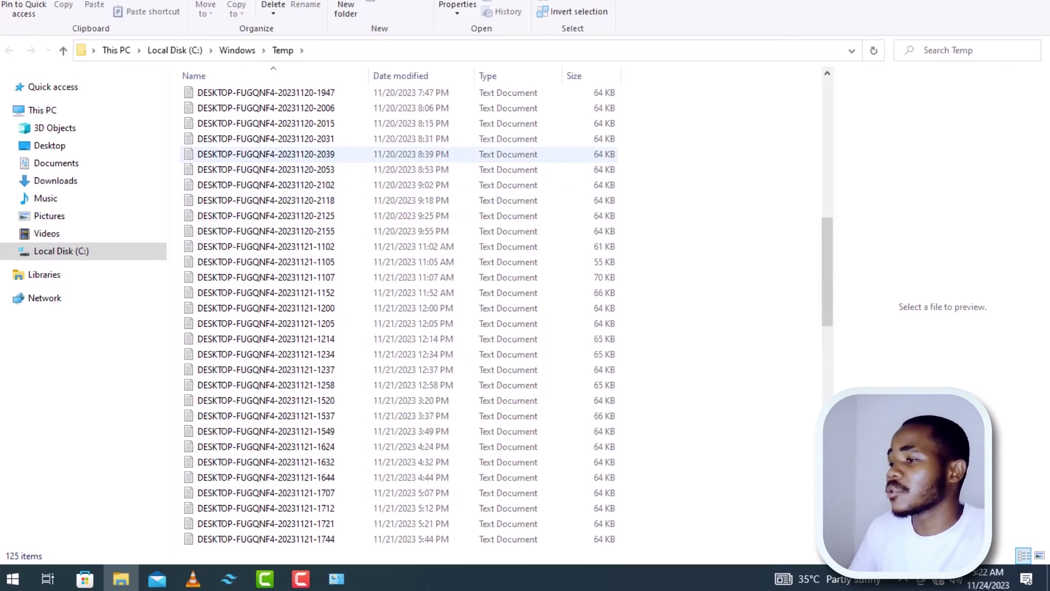
click(265, 204)
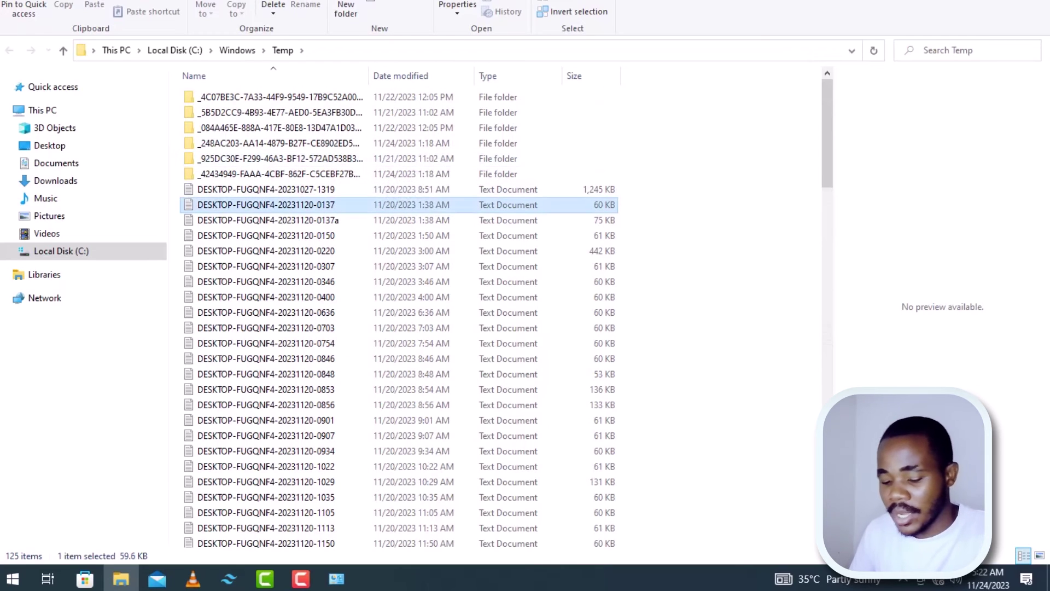
key(ctrl+a)
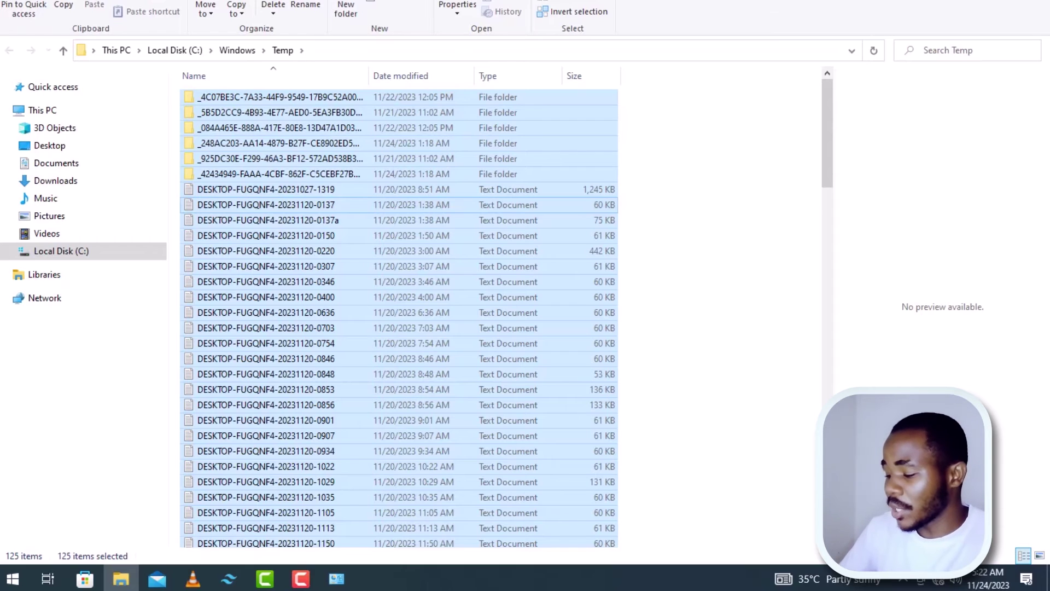
key(shift+Delete)
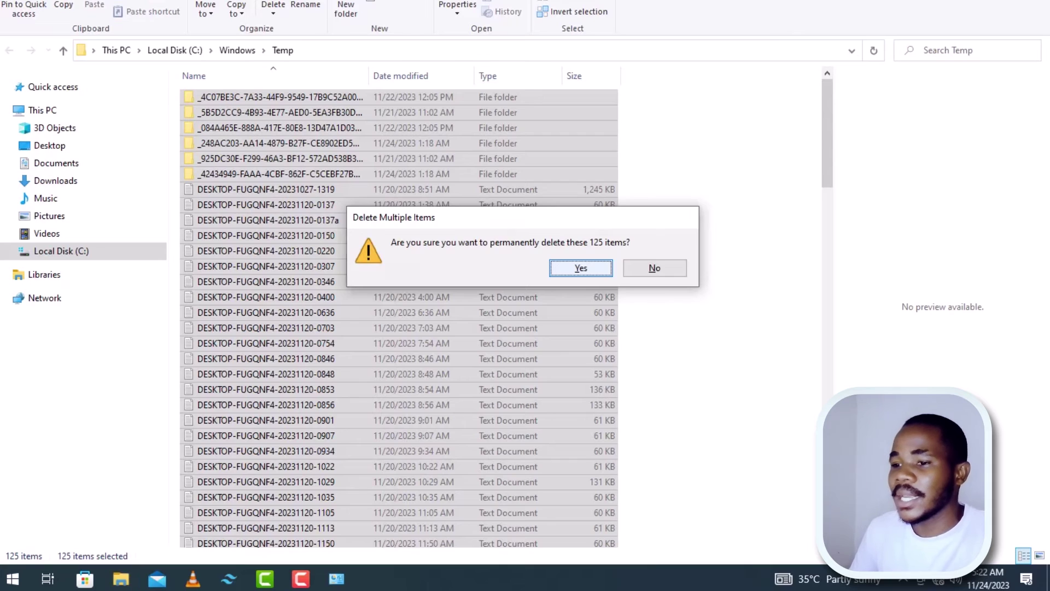
key(Return)
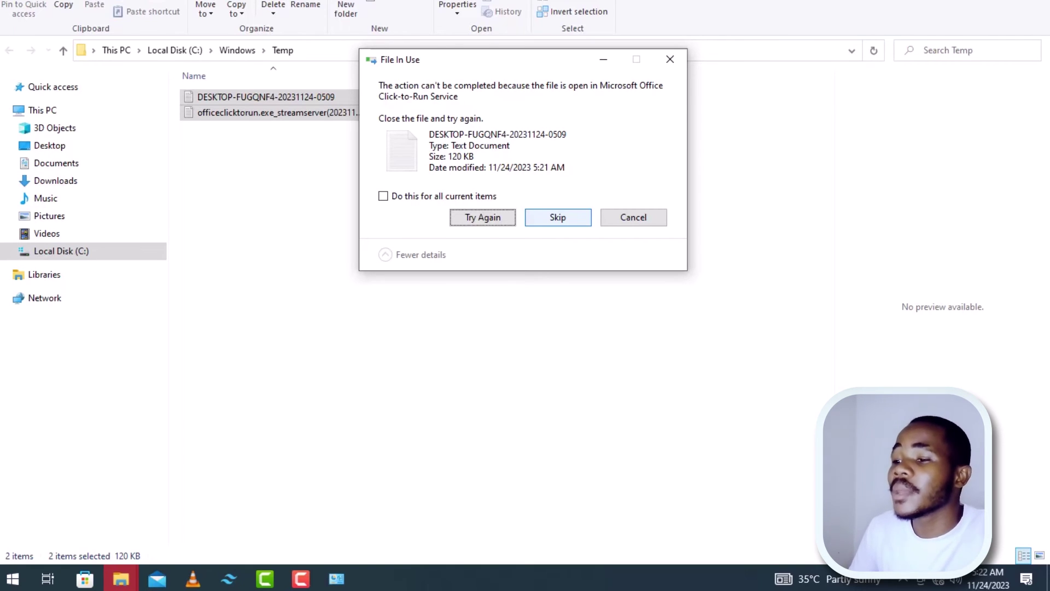
click(383, 196)
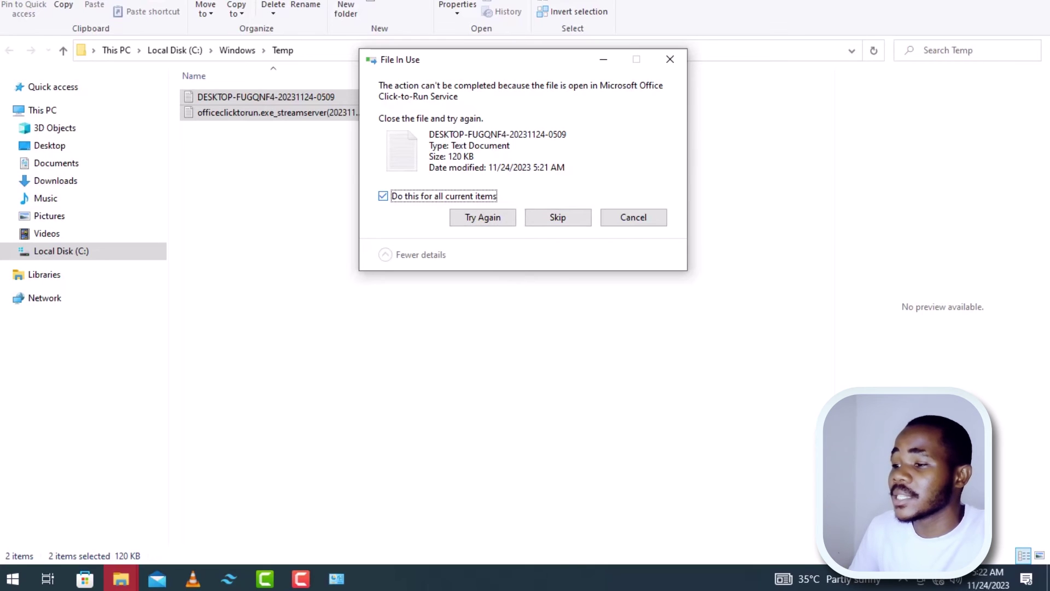
click(557, 217)
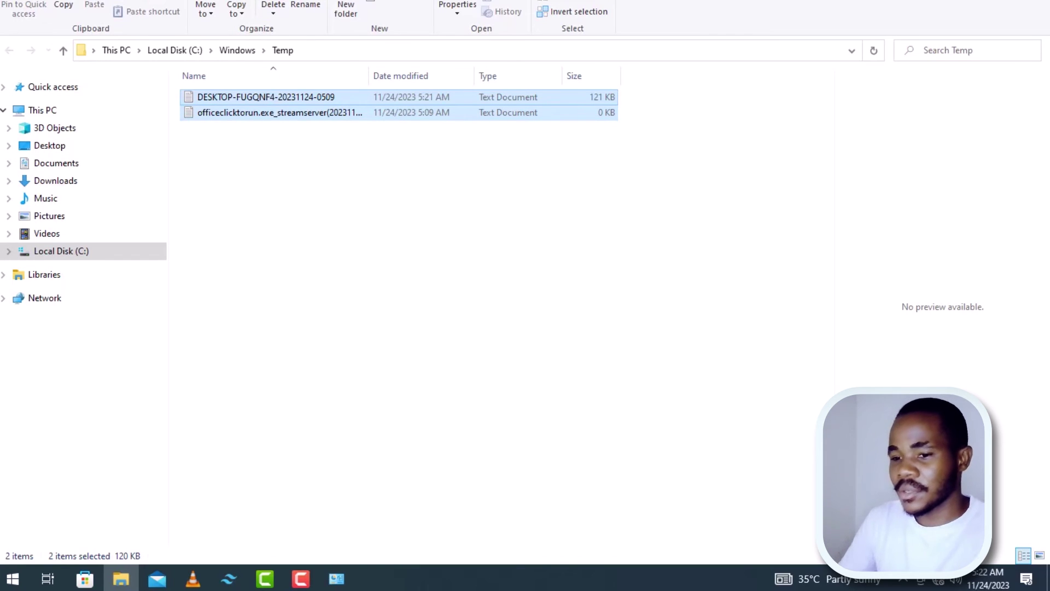
Open the user's %temp% folder by recalling it from the Run box history
key(super+r)
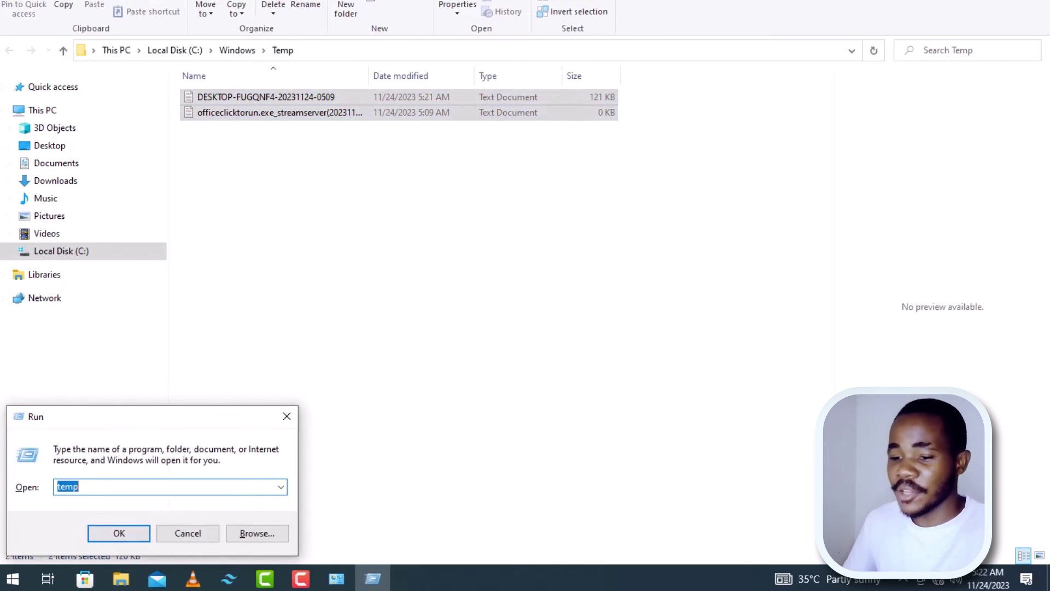
key(Down)
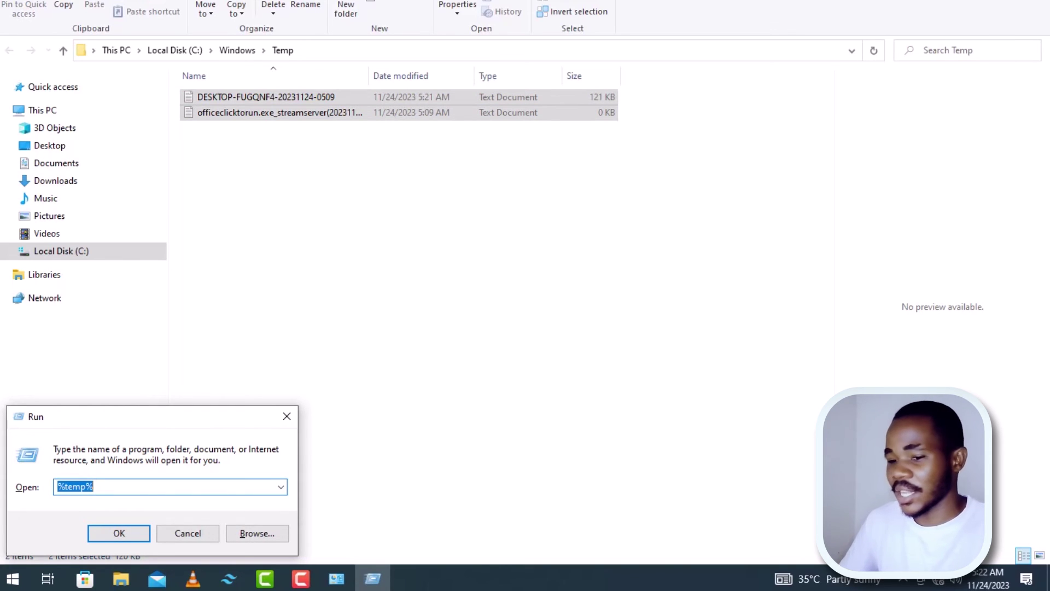
key(Return)
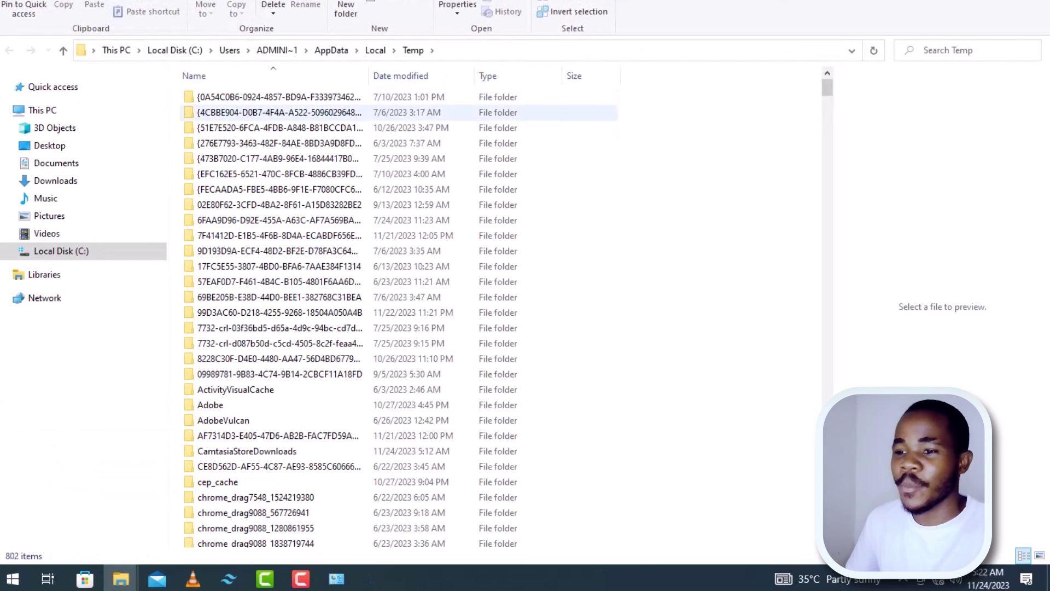
Permanently delete all 802 selected items in the %temp% folder
click(279, 174)
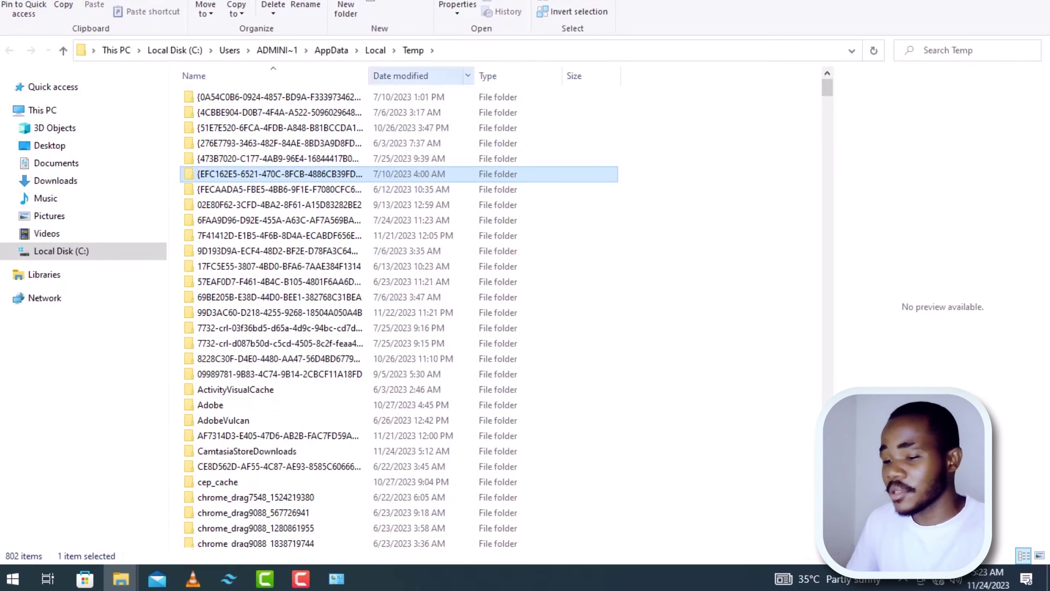
scroll(399, 315, down, 8)
scroll(329, 227, down, 6)
key(ctrl+a)
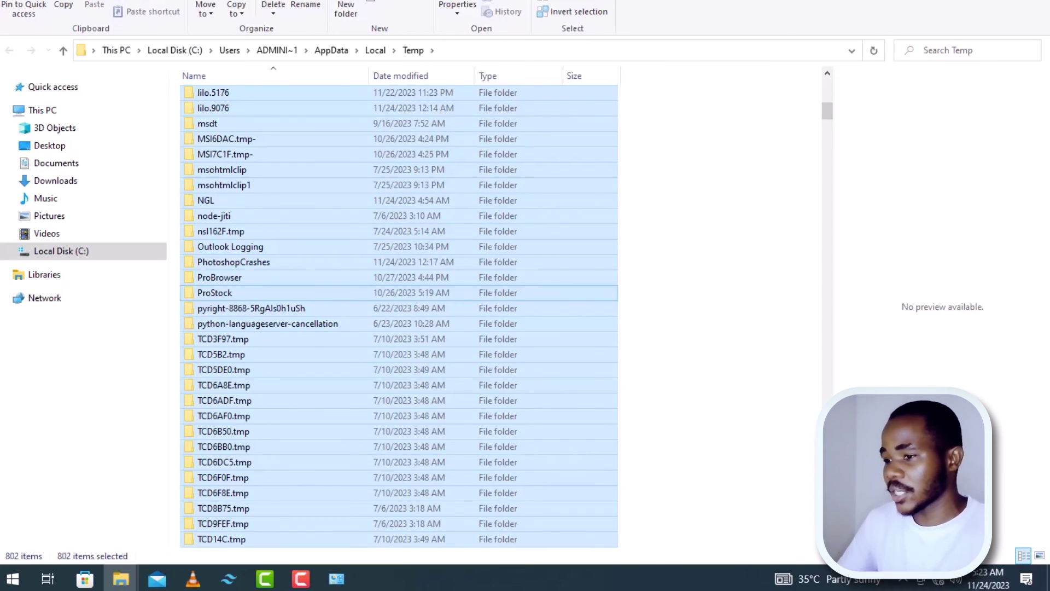
key(shift+Delete)
key(Return)
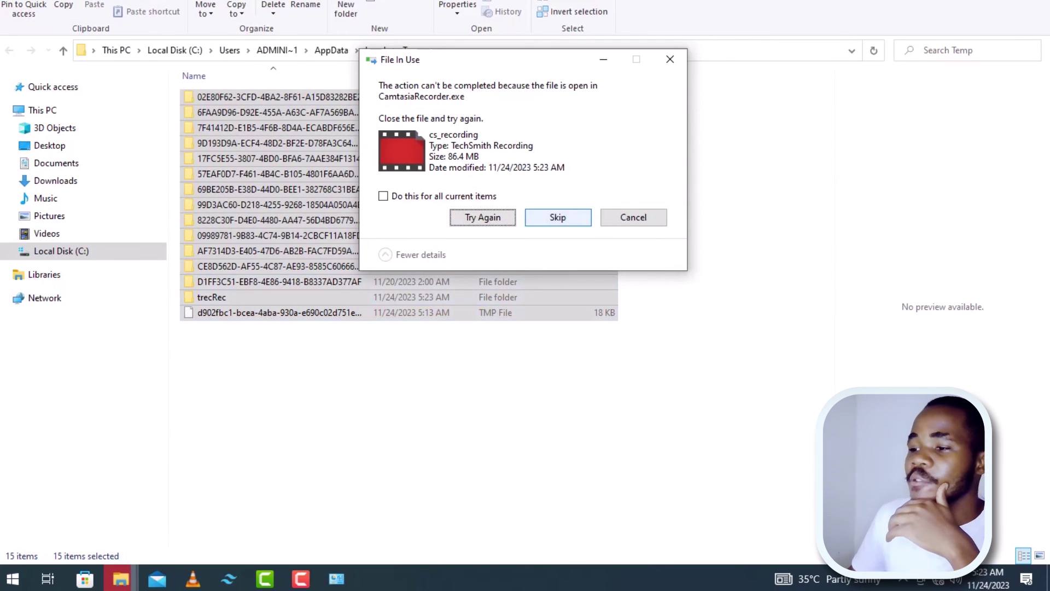
Skip every file still in use, leaving 15 items in the Temp folder
click(557, 218)
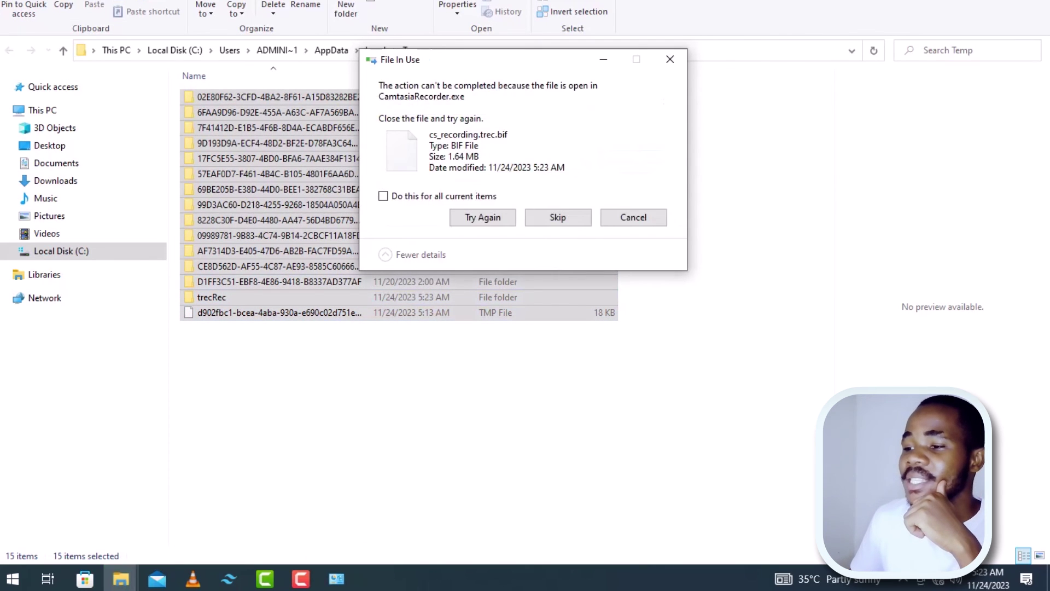
click(383, 196)
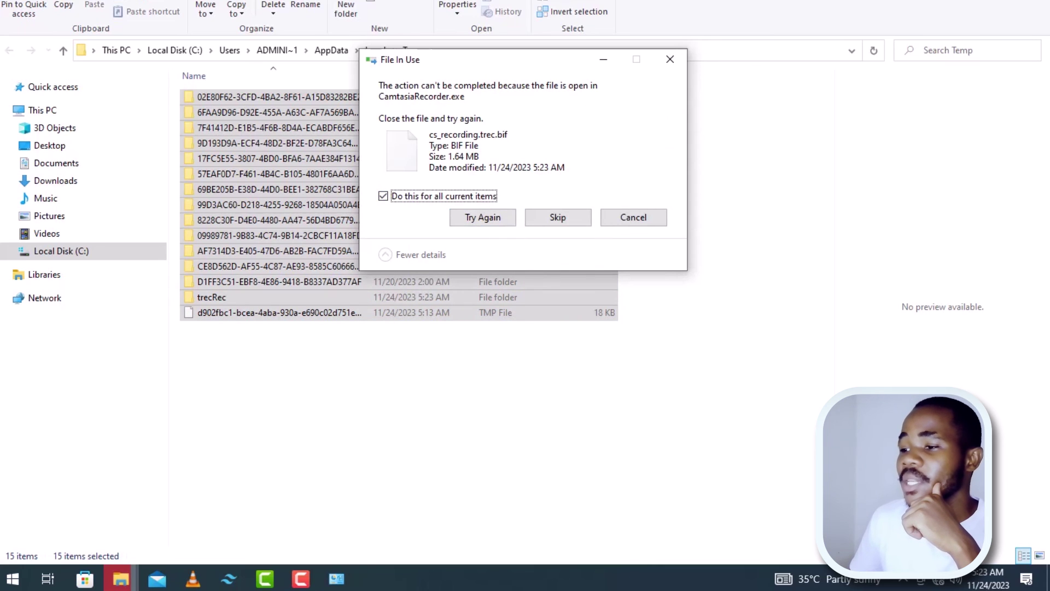
click(558, 217)
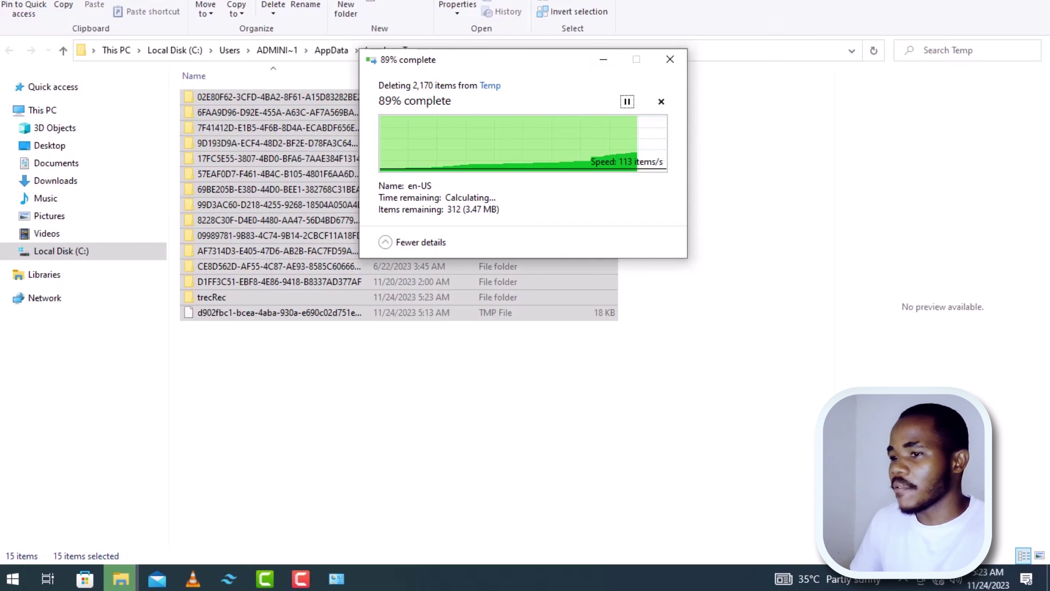
drag(588, 59, 405, 74)
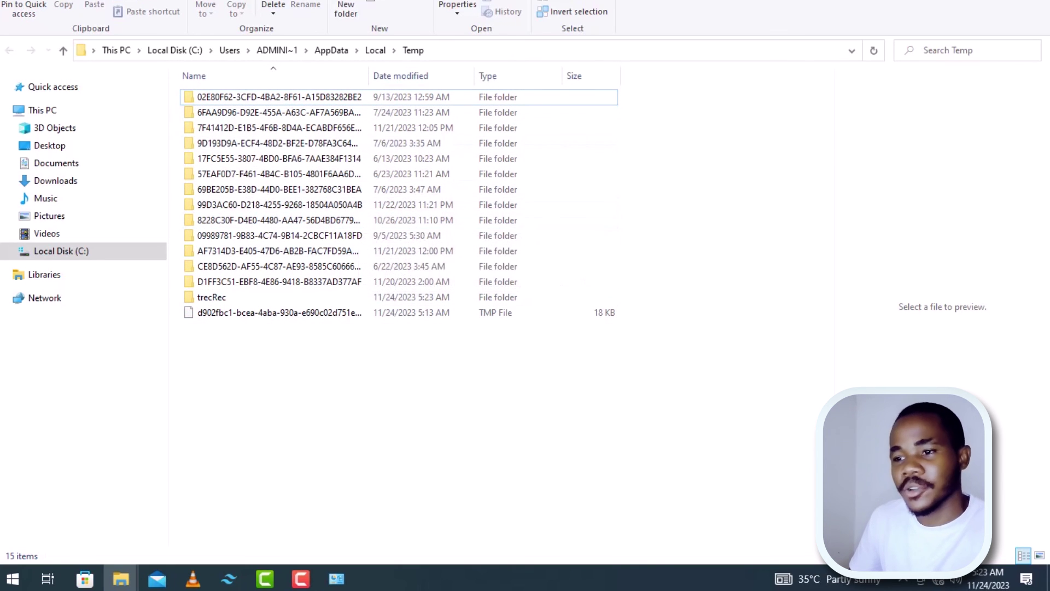
drag(326, 363, 395, 94)
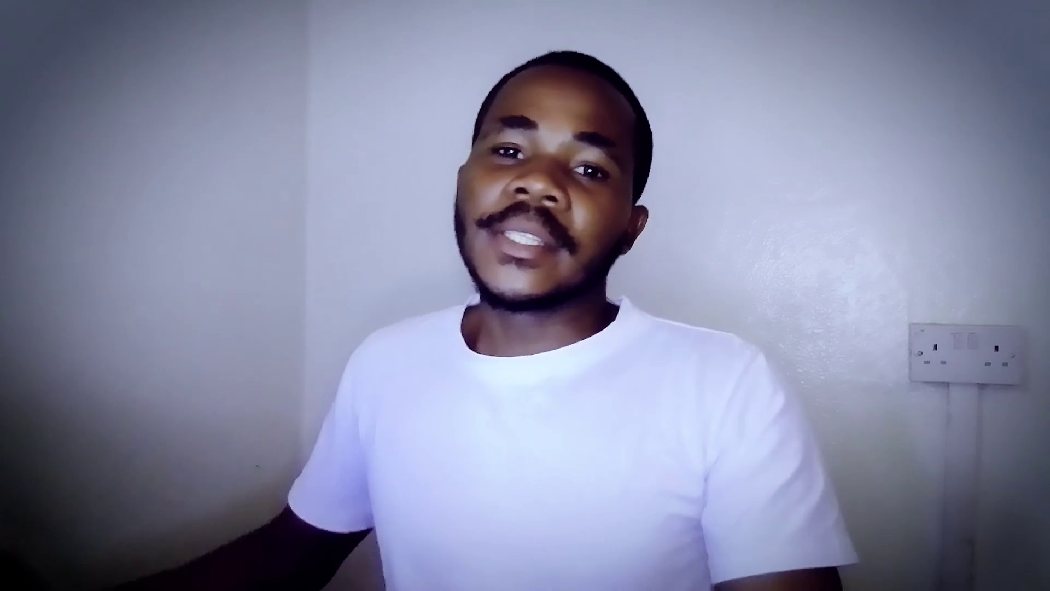